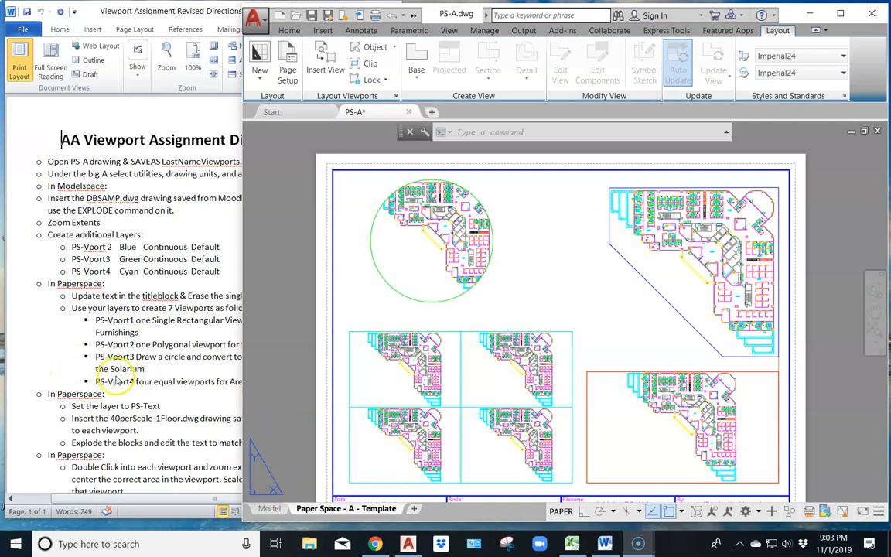
Check the paperspace instructions in the Word directions, and in AutoCAD make PS-Tblock Text the current layer
left_click(115, 381)
scroll(147, 395, "down", 3)
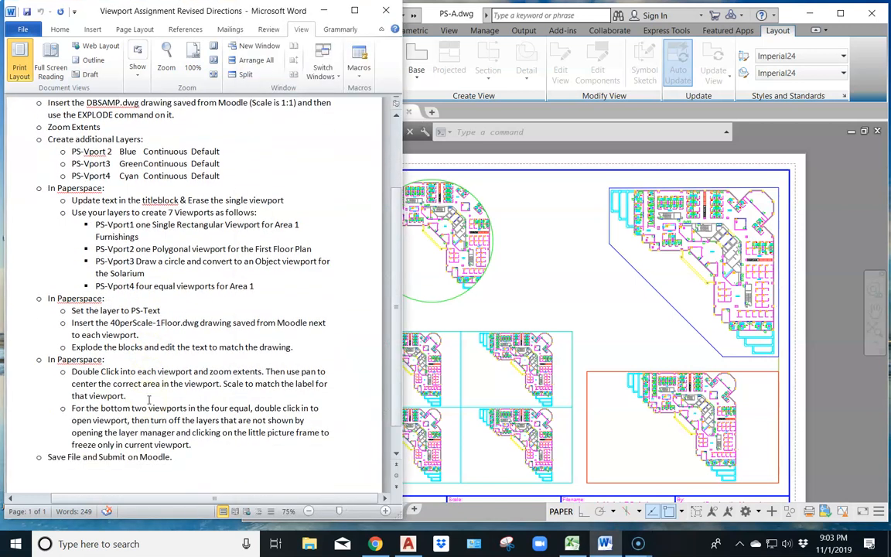
scroll(150, 400, "down", 1)
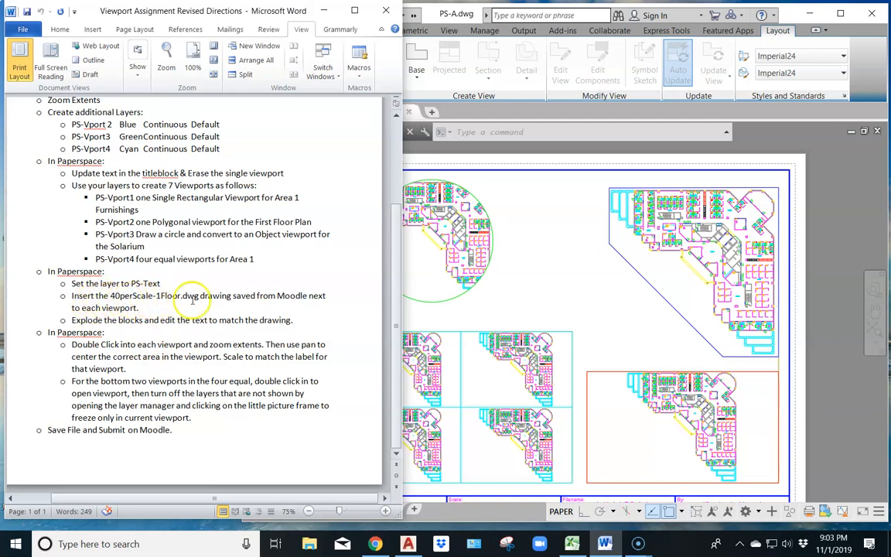
left_click(513, 170)
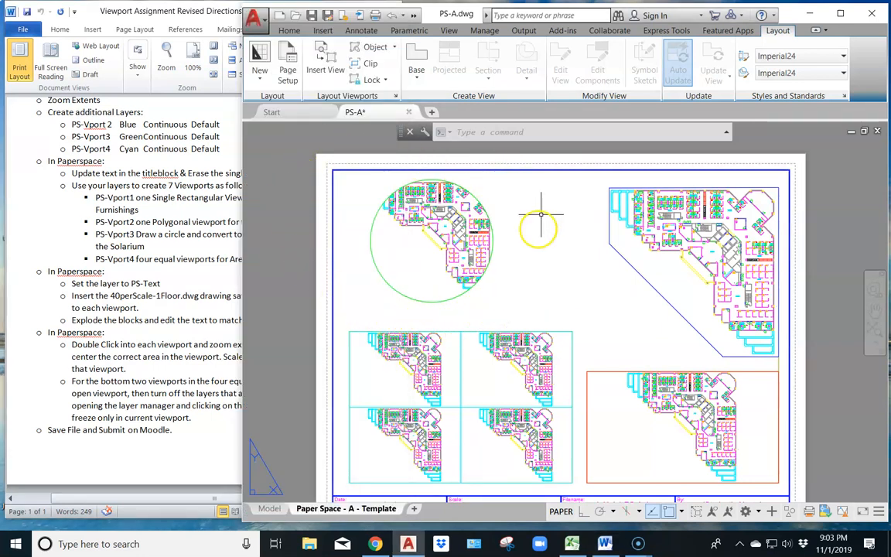
left_click(289, 31)
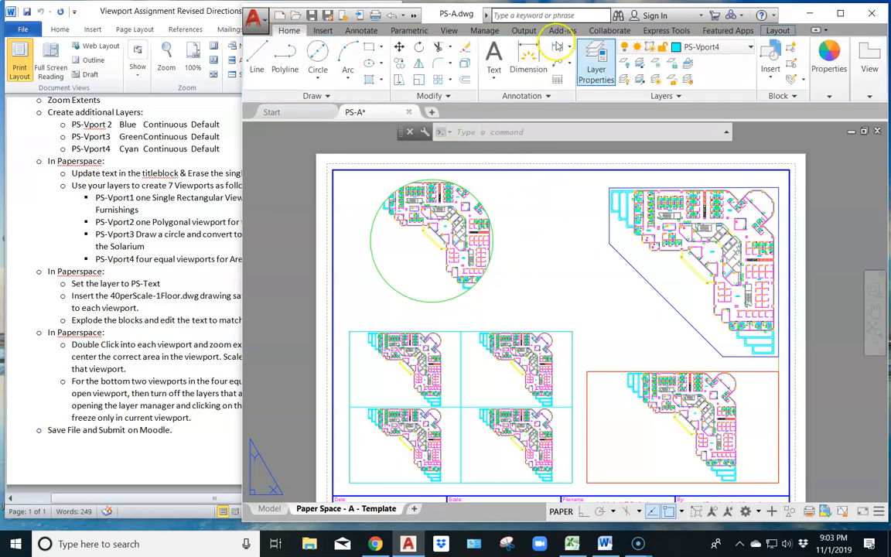
left_click(738, 48)
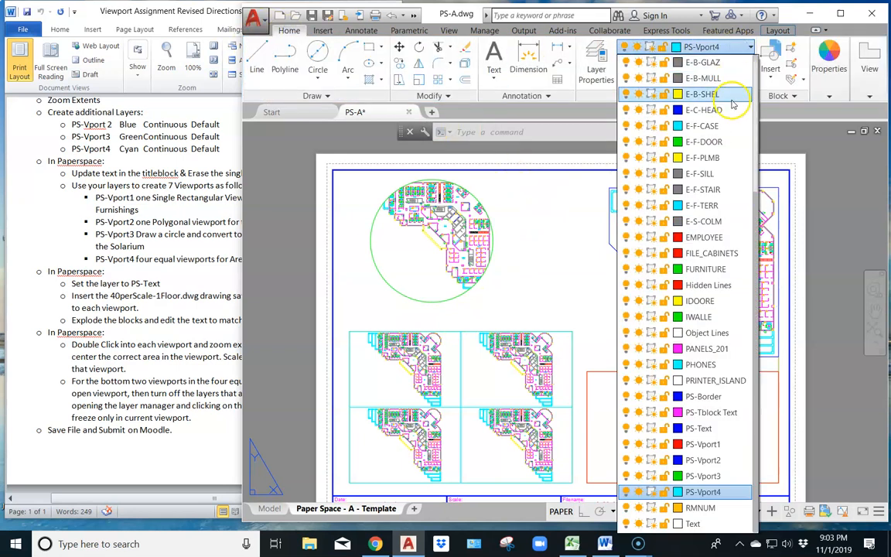
left_click(718, 414)
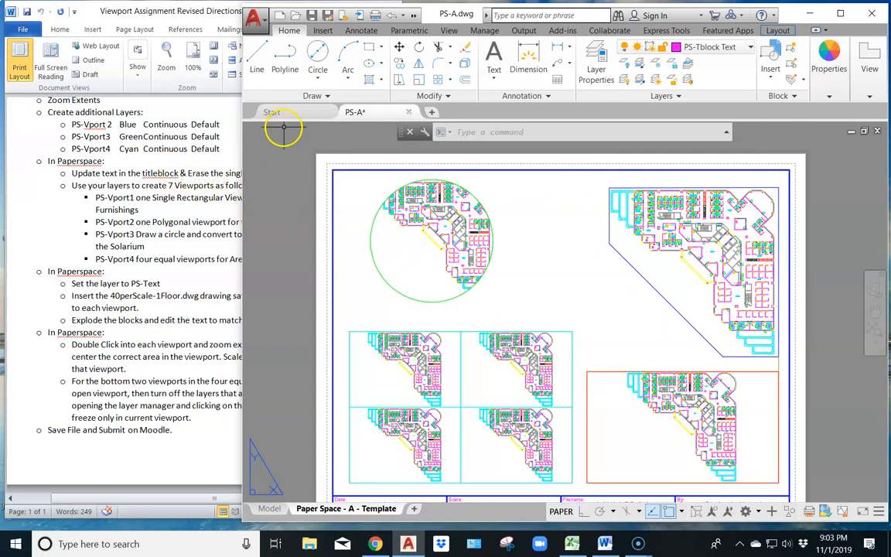
Load the 40perScale-1floor (1) drawing from the CAD Stuff folder as a block, with its insertion point specified on-screen
left_click(319, 31)
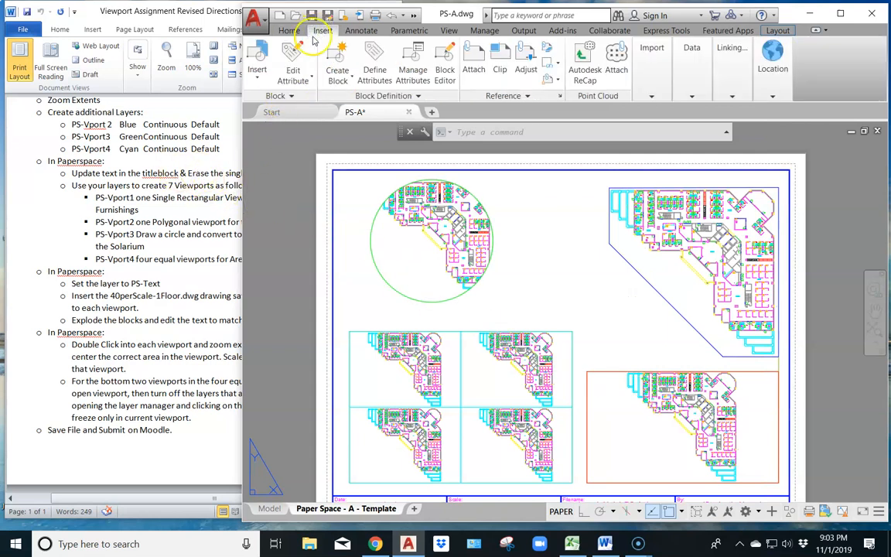
left_click(254, 61)
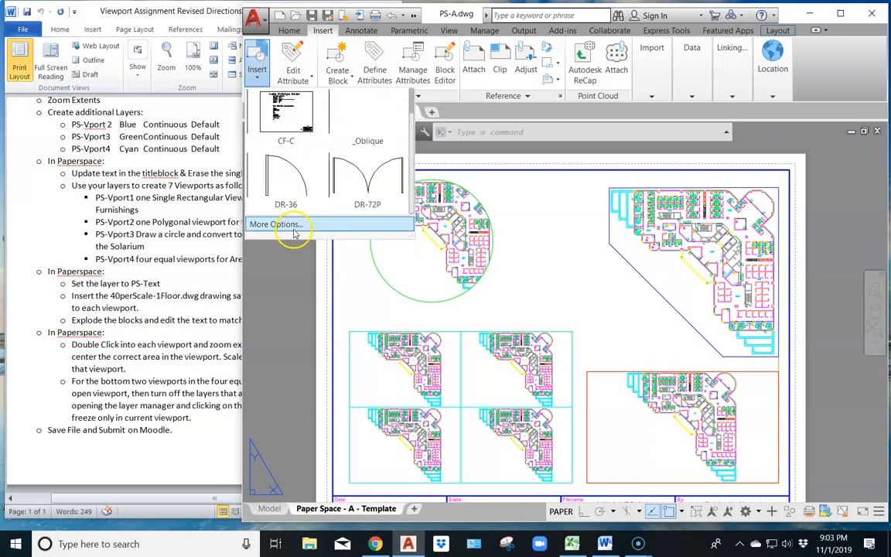
left_click(271, 221)
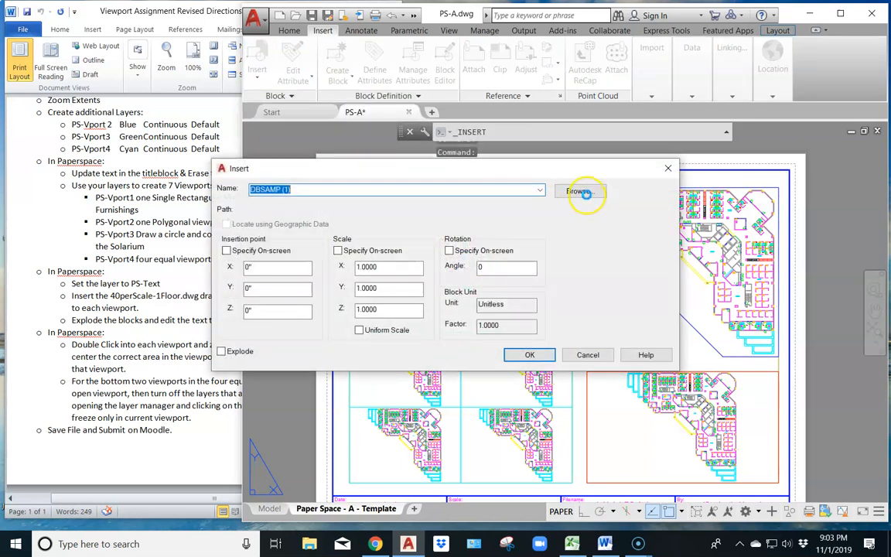
left_click(579, 192)
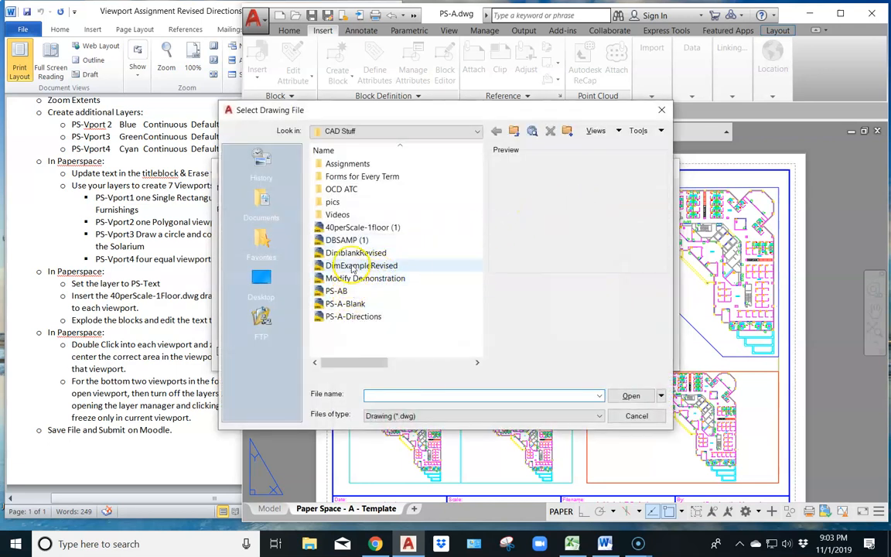
left_click(353, 228)
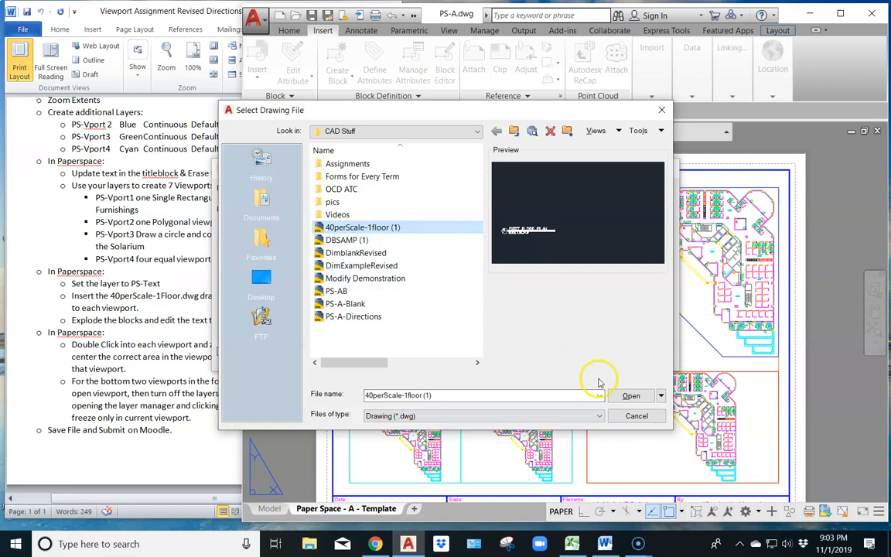
left_click(640, 398)
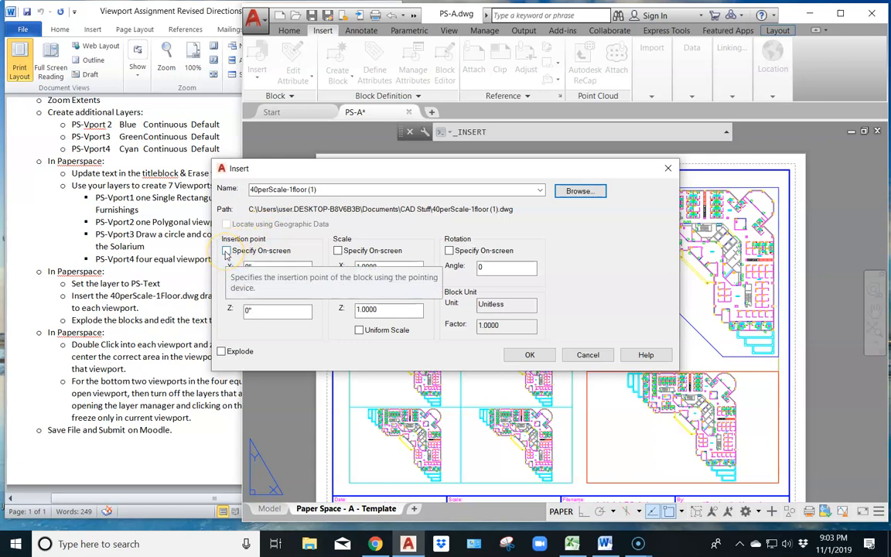
left_click(226, 252)
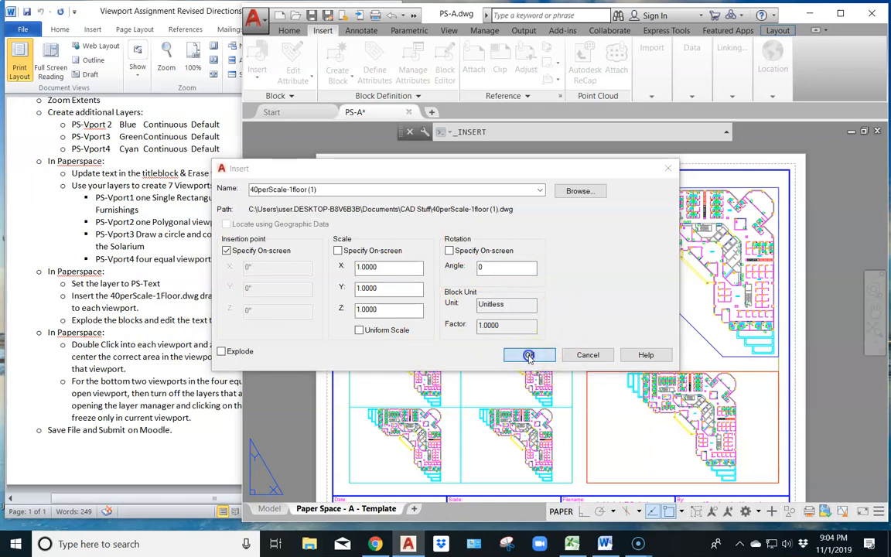
left_click(530, 356)
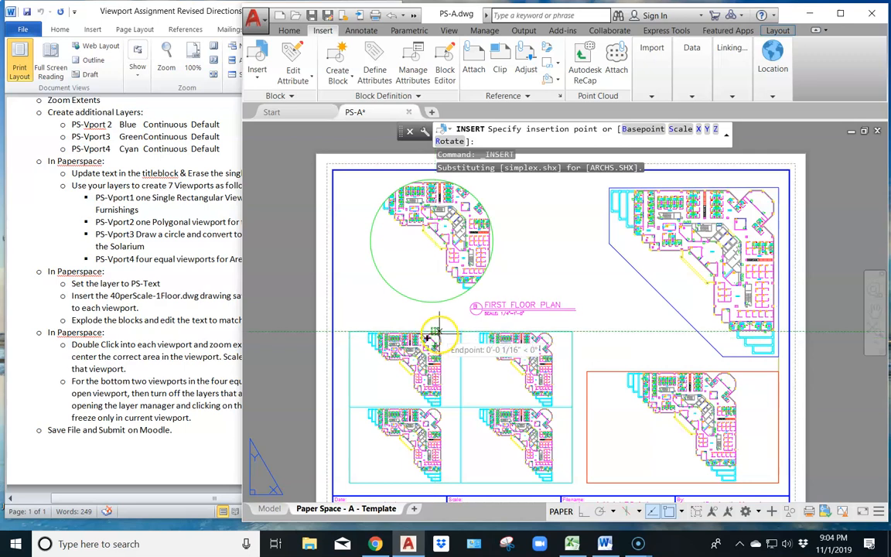
Maximize the AutoCAD window and cancel the pending block placement
scroll(471, 311, "up", 5)
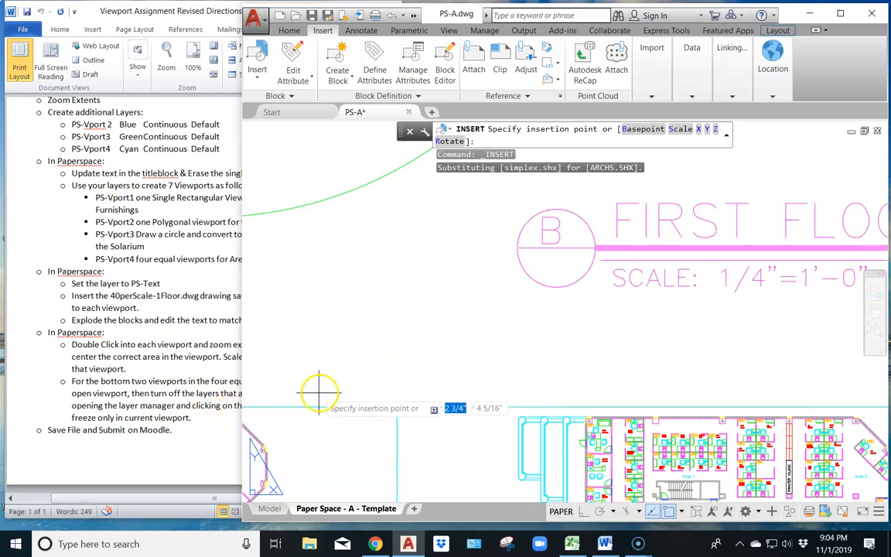
left_click(840, 15)
key("Escape")
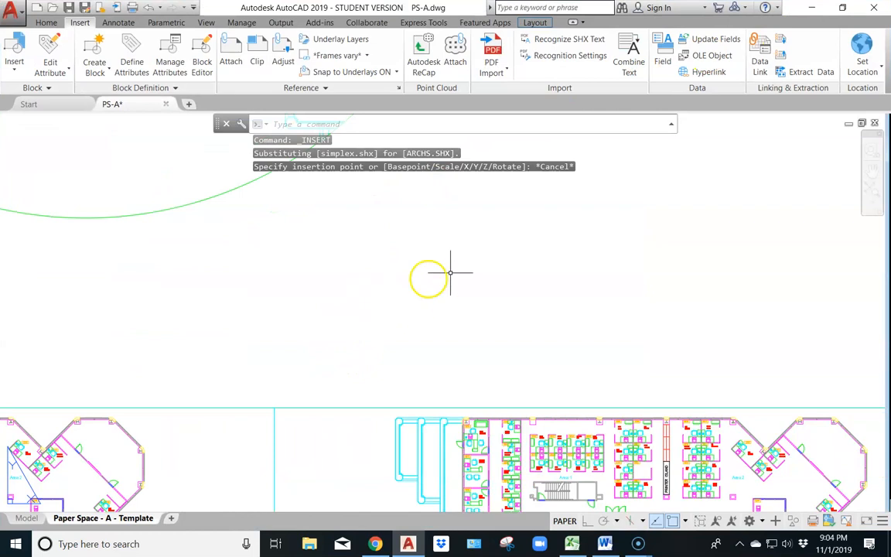
scroll(451, 273, "down", 3)
left_click(442, 288)
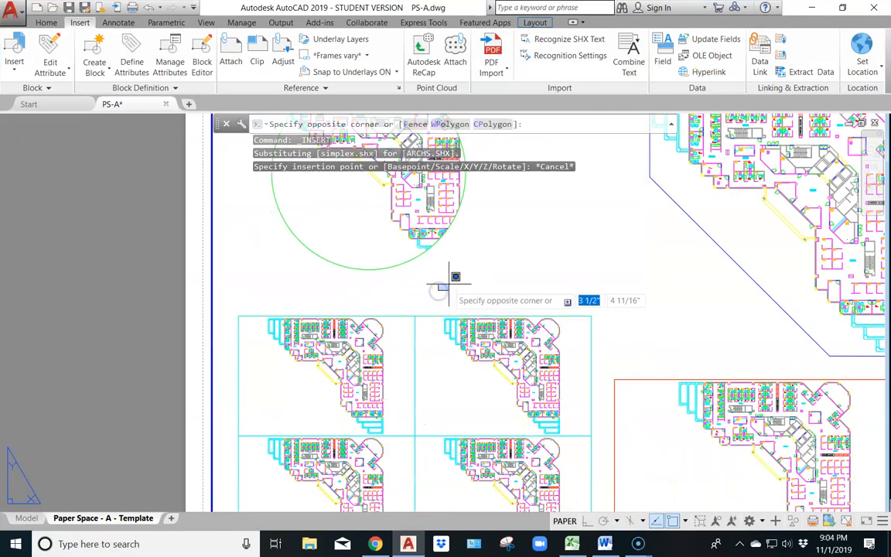
key("Escape")
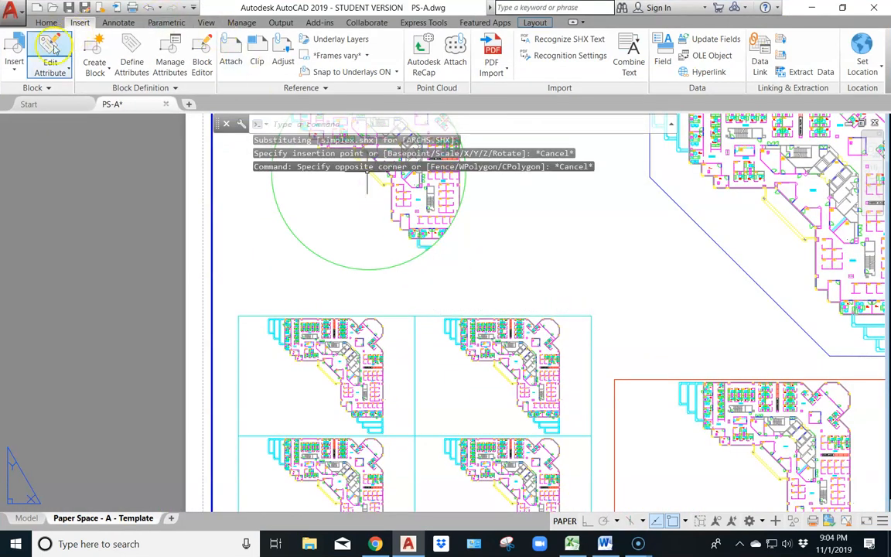
Insert the 40perScale-1floor (1) block with an on-screen insertion point, placing its label between the circular viewport and the four equal viewports
left_click(14, 59)
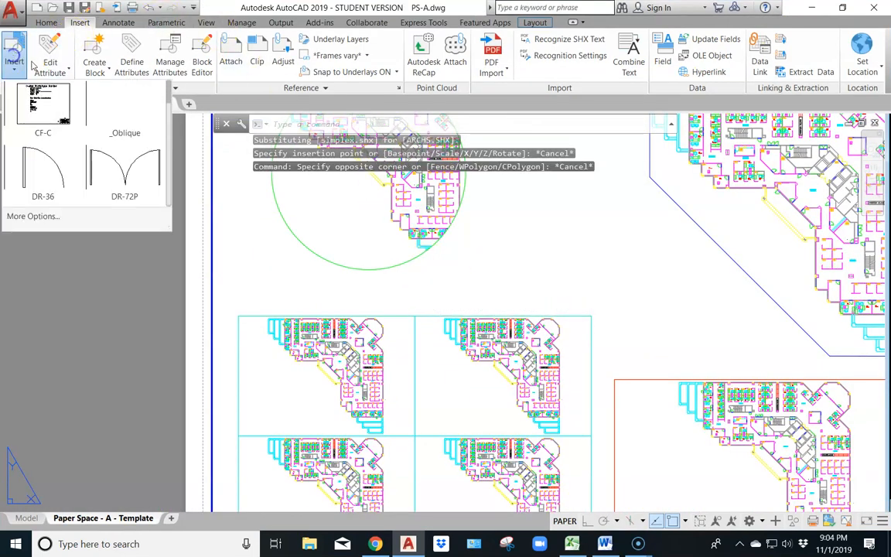
left_click(56, 221)
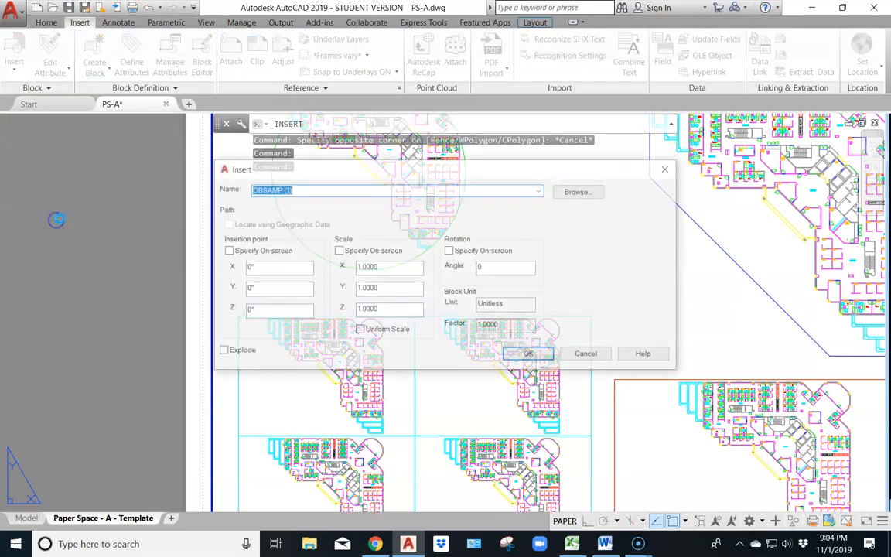
left_click(541, 190)
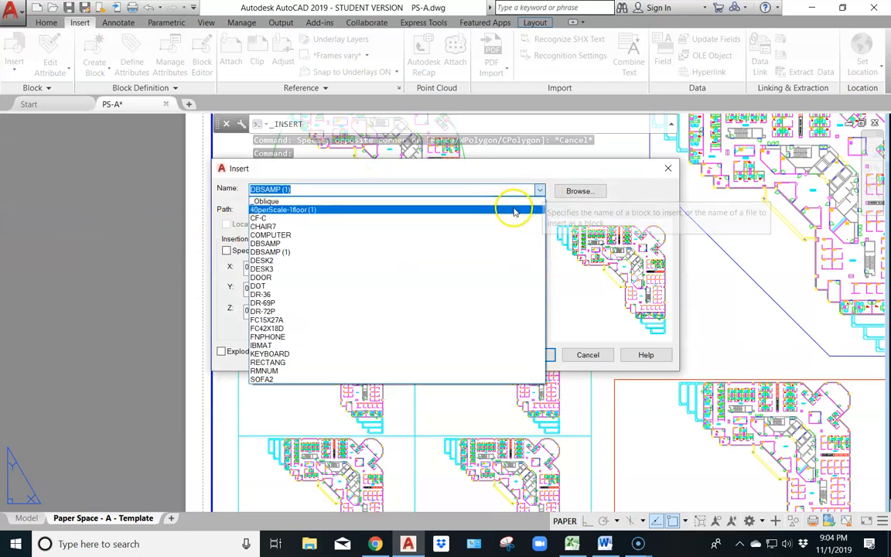
left_click(513, 210)
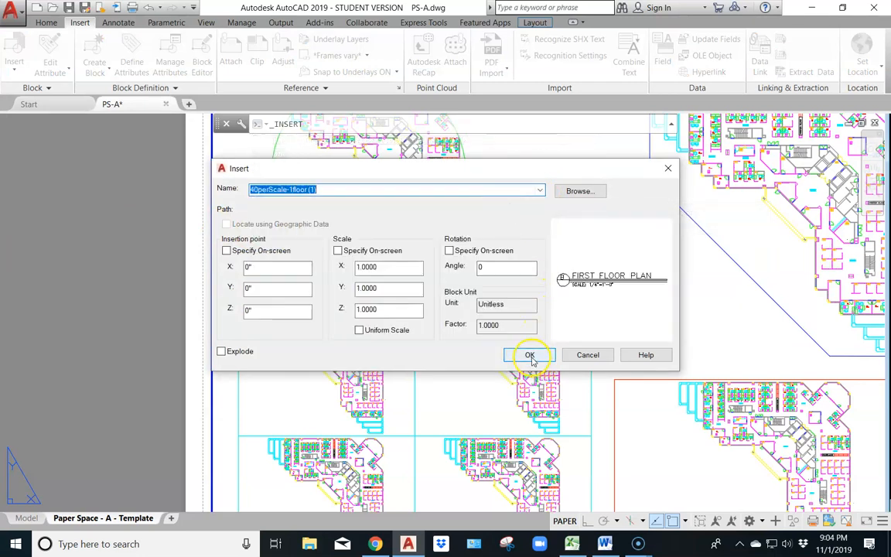
left_click(226, 252)
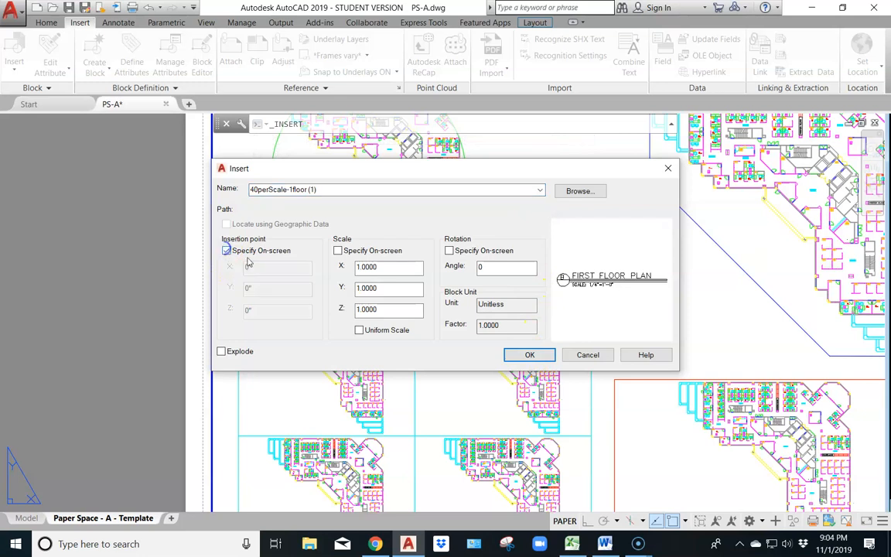
left_click(531, 356)
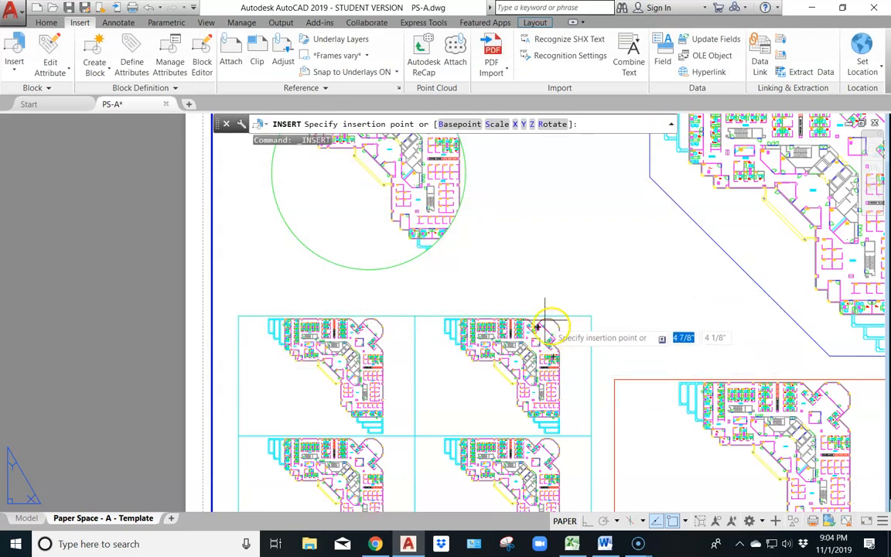
left_click(361, 327)
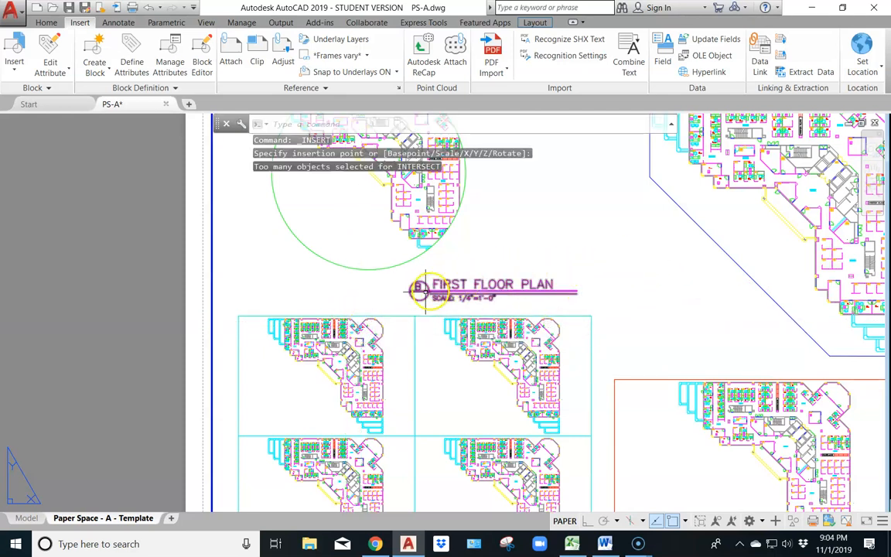
Scale the inserted FIRST FLOOR PLAN label block by a factor of .75
left_click(527, 284)
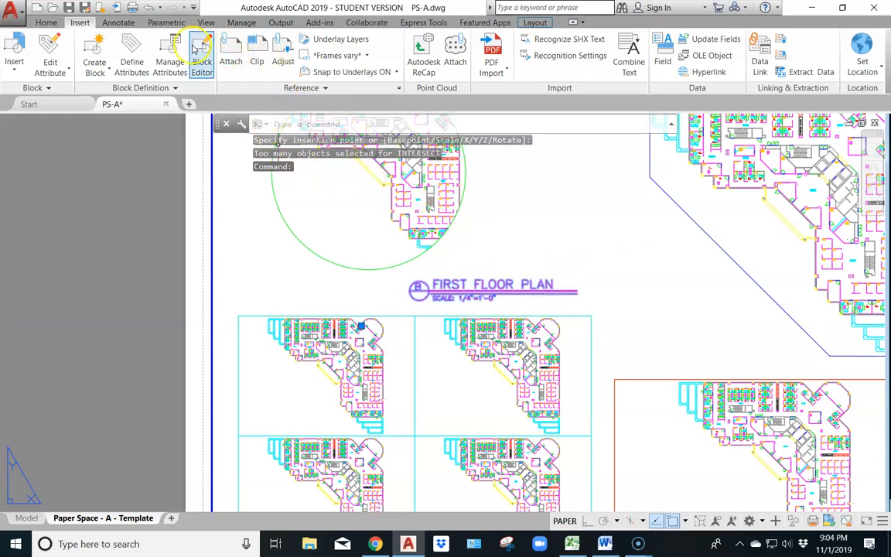
left_click(44, 24)
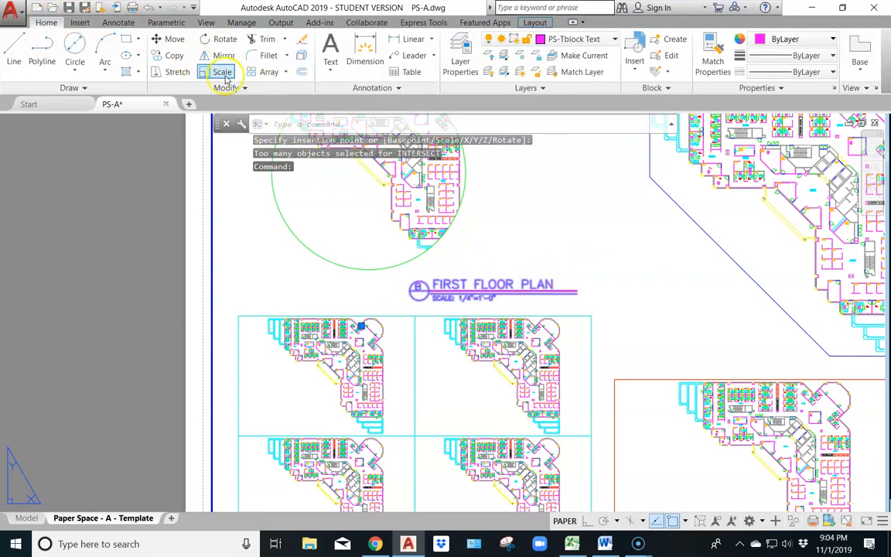
left_click(217, 72)
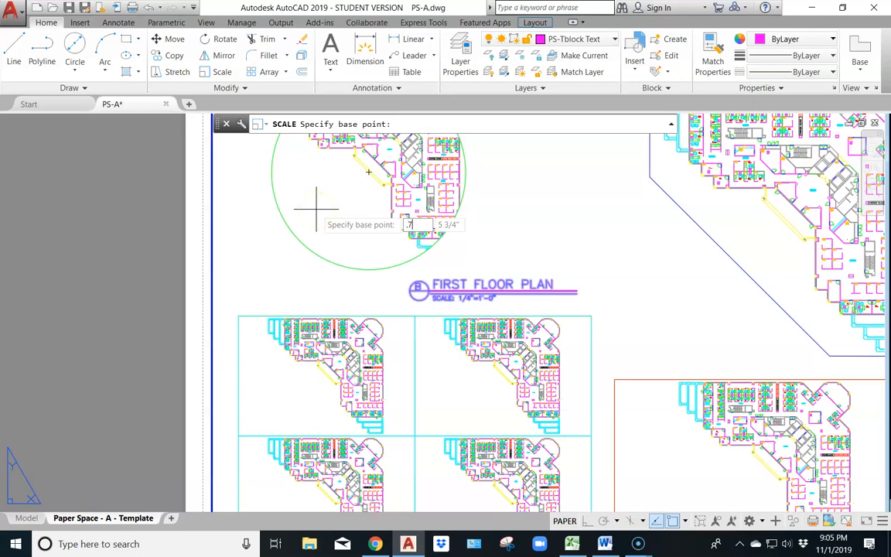
key("Return")
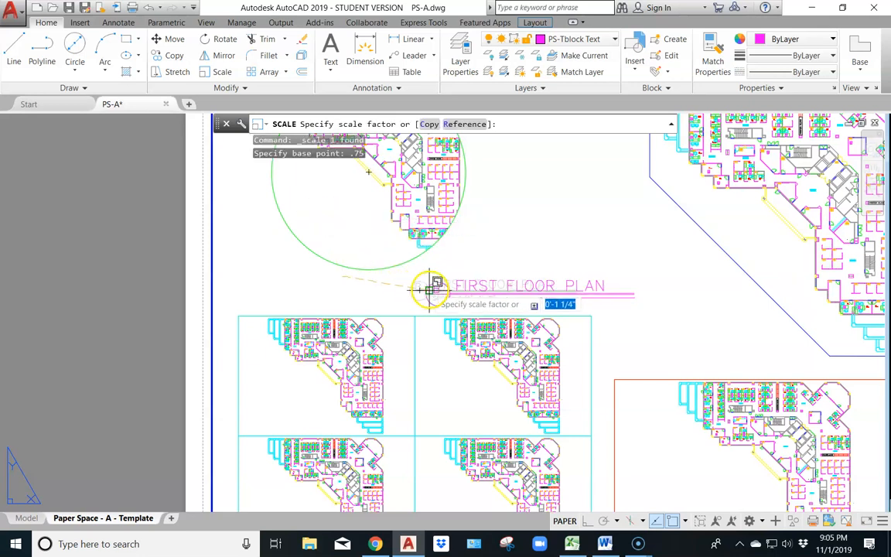
type(".")
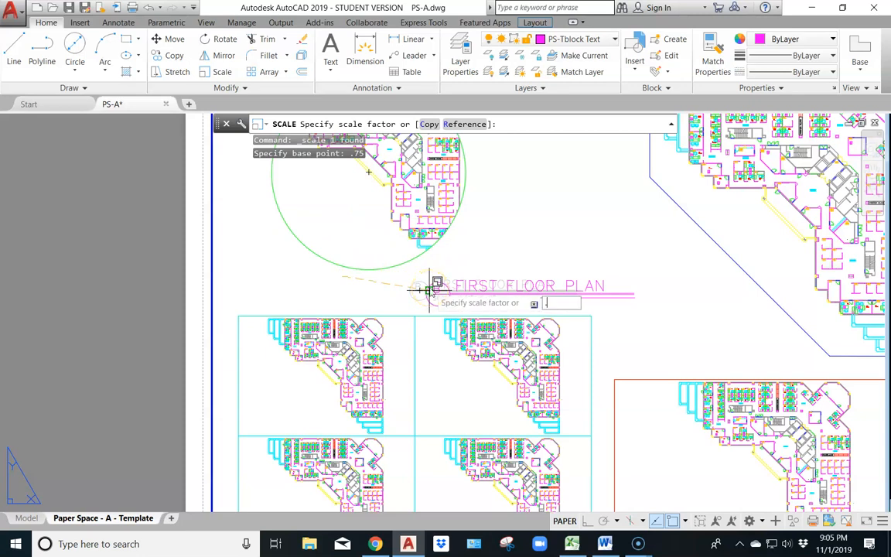
type("75")
key("Return")
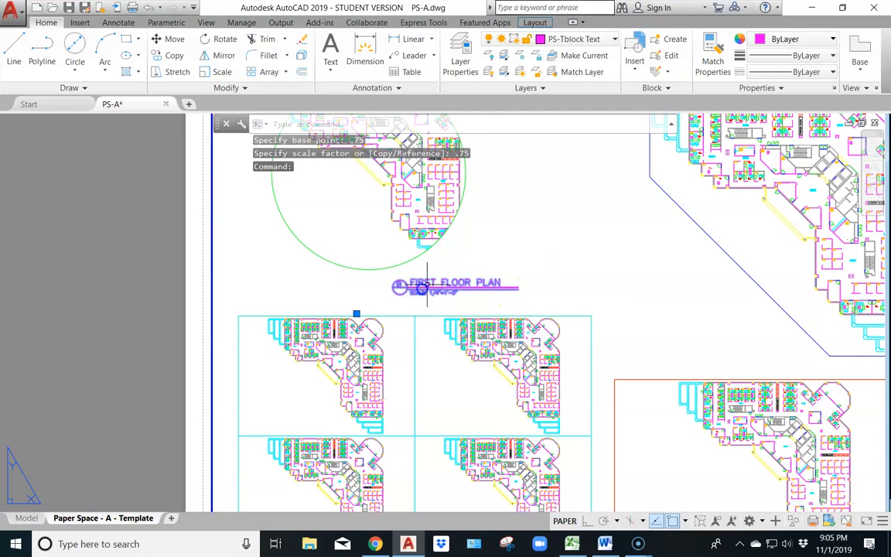
Move the FIRST FLOOR PLAN label to just above the upper-right viewport of the four equal viewports
left_click(175, 38)
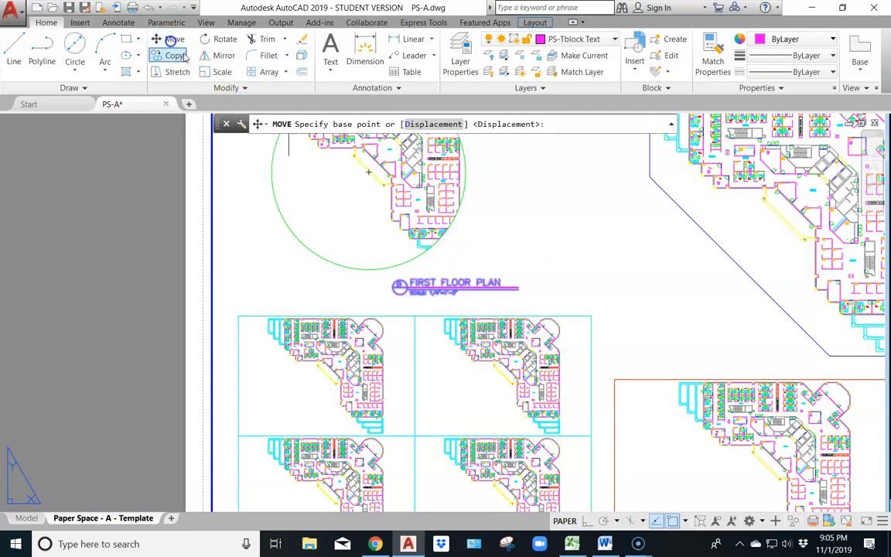
left_click(409, 288)
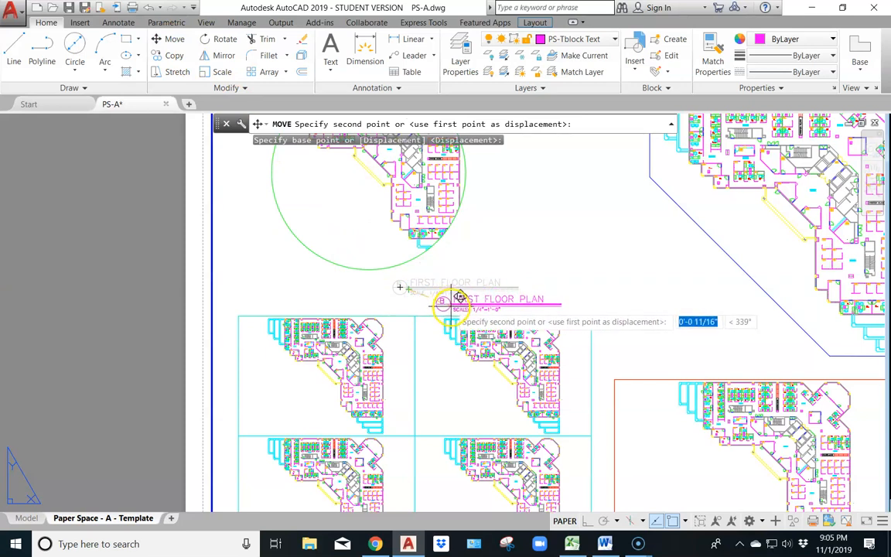
left_click(460, 298)
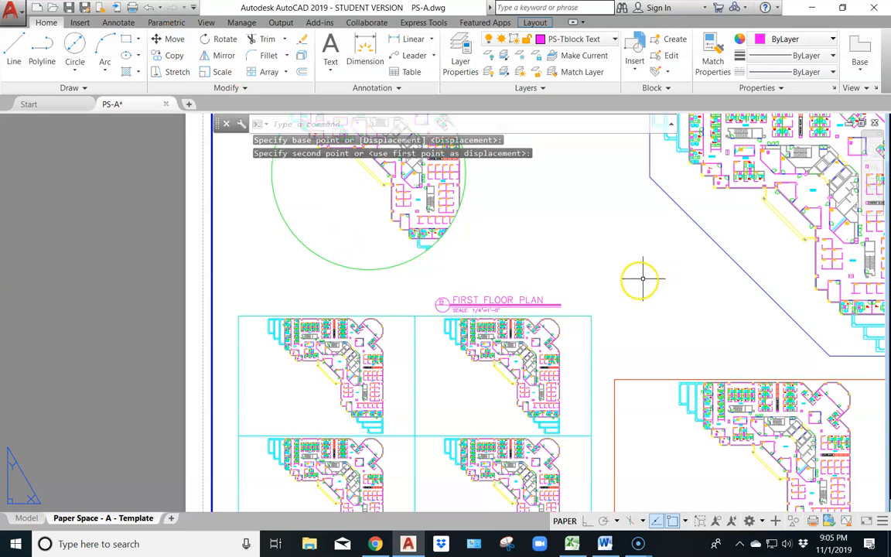
Copy the FIRST FLOOR PLAN label about 2 3/8" left, to just above the upper-left of the four equal viewports
left_click(478, 301)
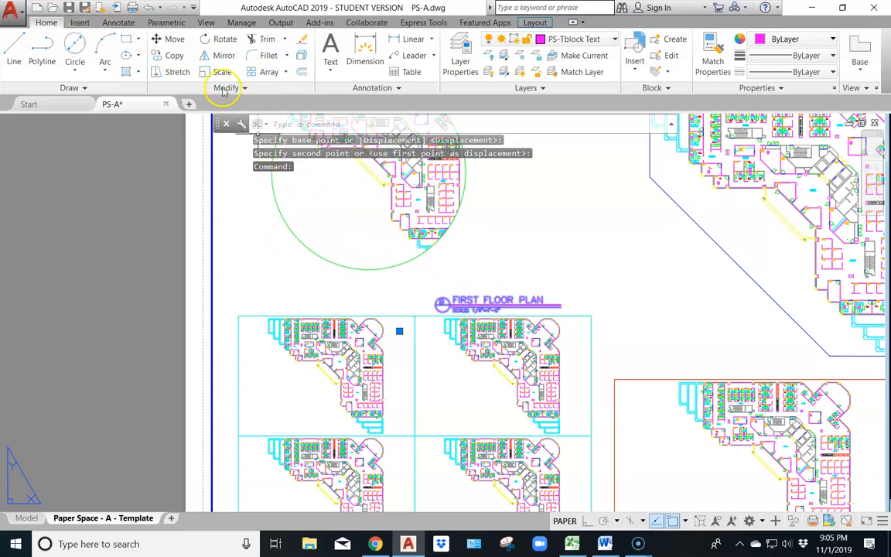
left_click(170, 55)
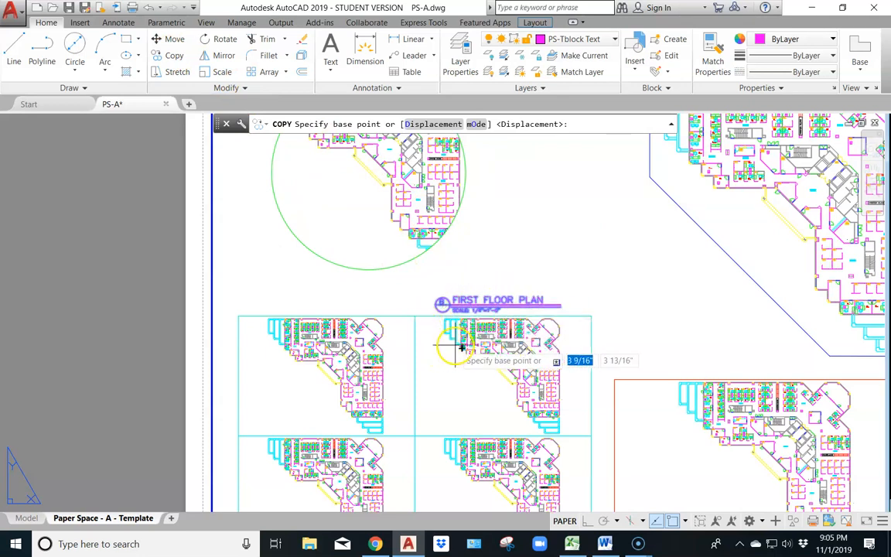
left_click(445, 304)
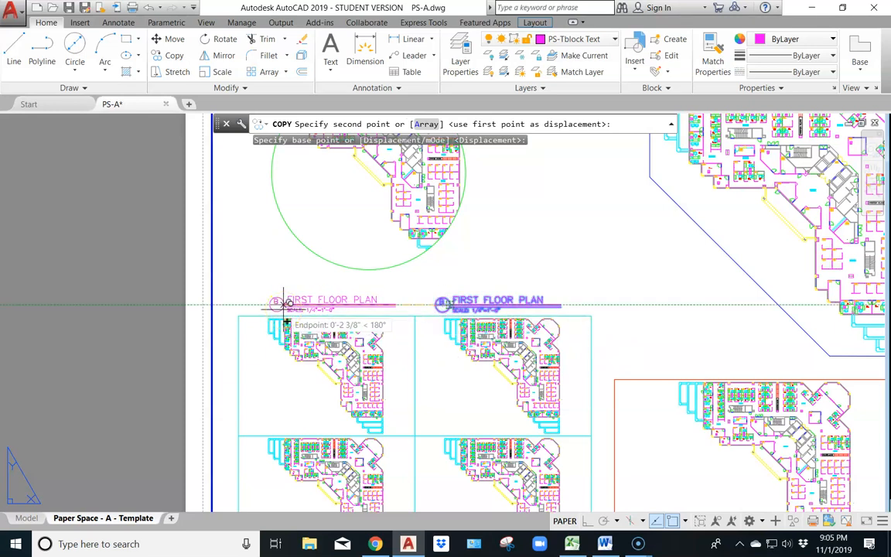
left_click(287, 304)
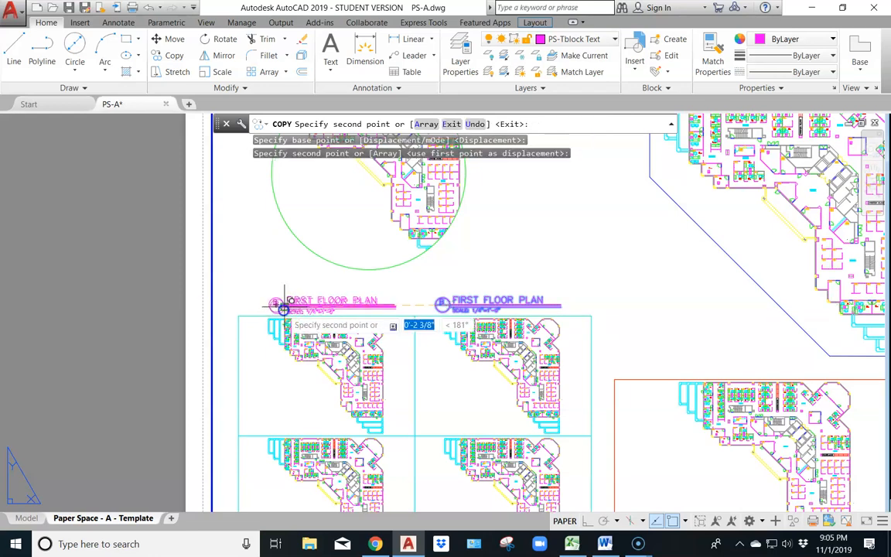
Place further copies of the label at the lower edges of the two lower equal viewports and the red rectangular viewport
mouse_move(474, 431)
middle_mouse_down()
mouse_move(470, 402)
mouse_move(543, 189)
middle_mouse_up()
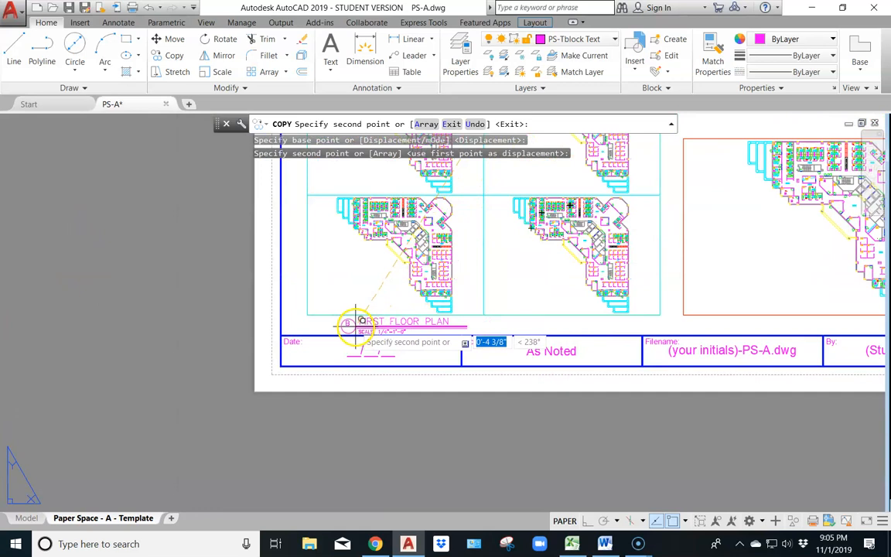
scroll(357, 322, "up", 1)
scroll(357, 322, "down", 3)
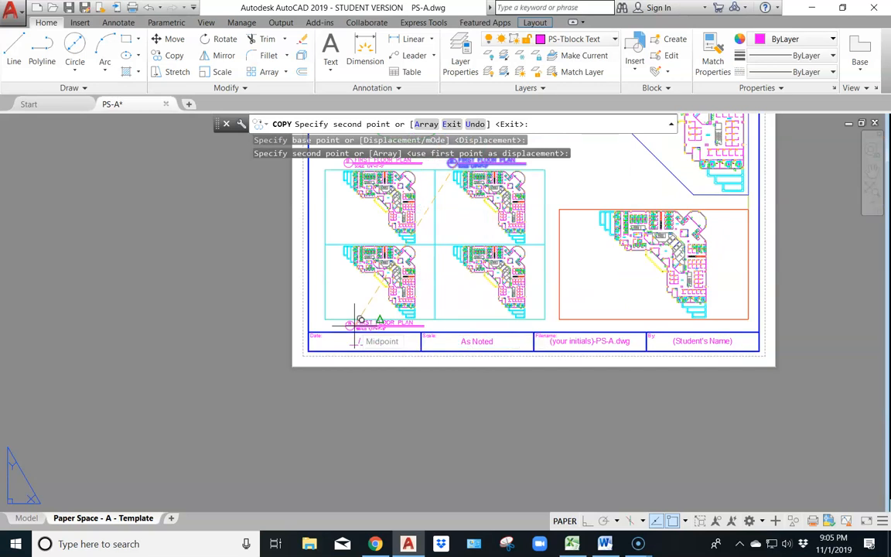
left_click(359, 320)
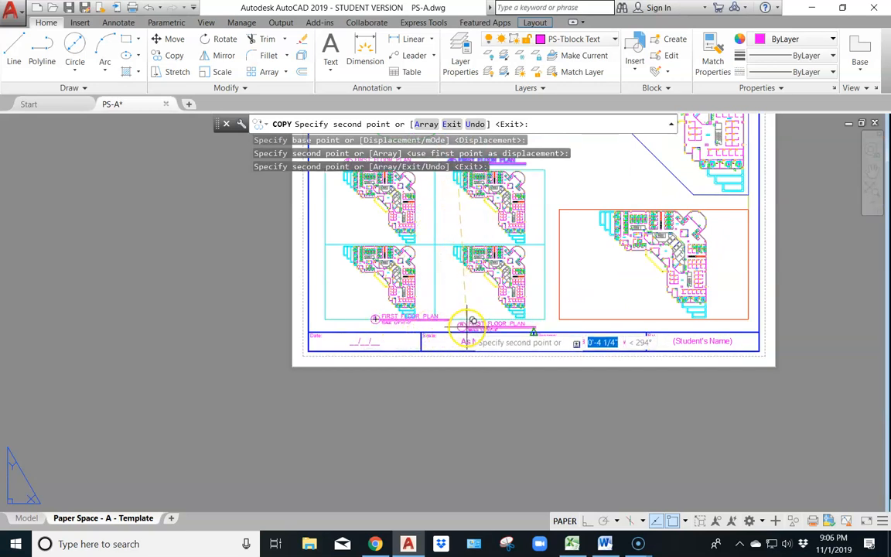
scroll(468, 321, "up", 4)
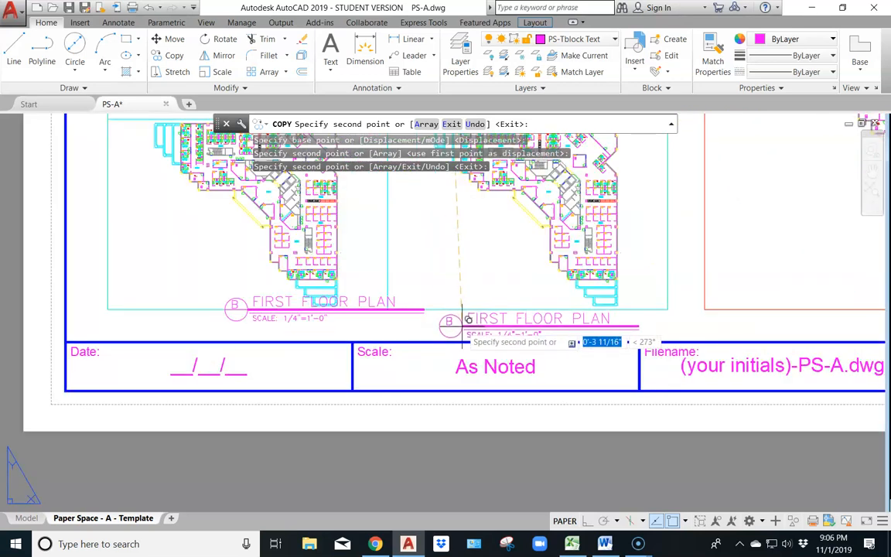
left_click(462, 328)
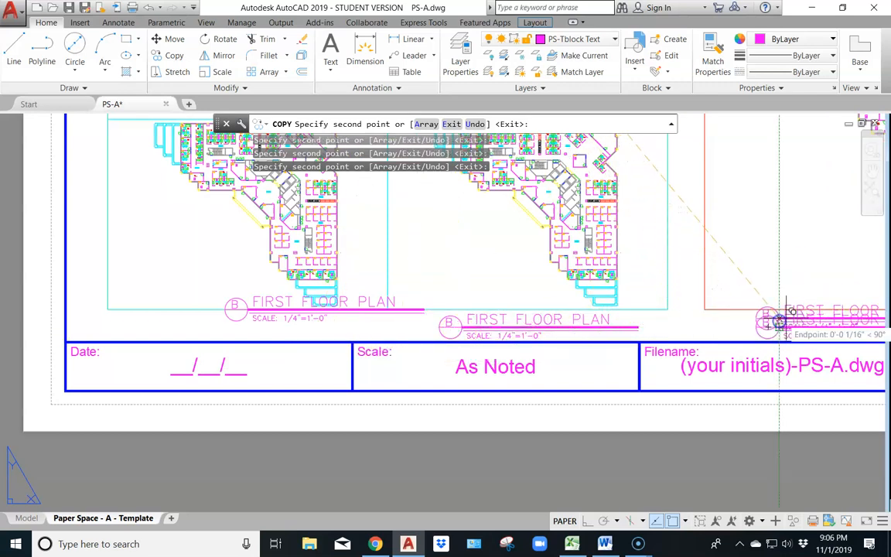
Place label copies beside the blue polygonal viewport and the circular viewport, and finish copying
middle_click_drag(707, 175, 585, 507)
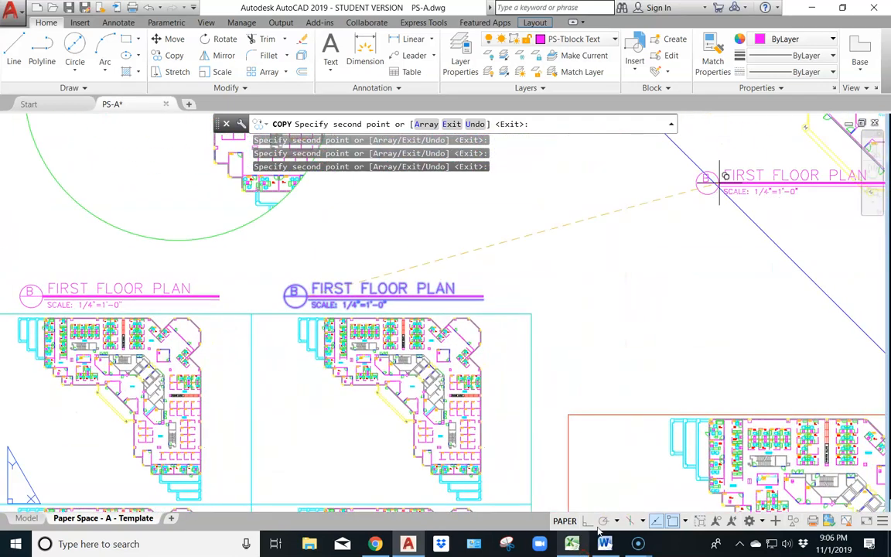
scroll(578, 291, "down", 6)
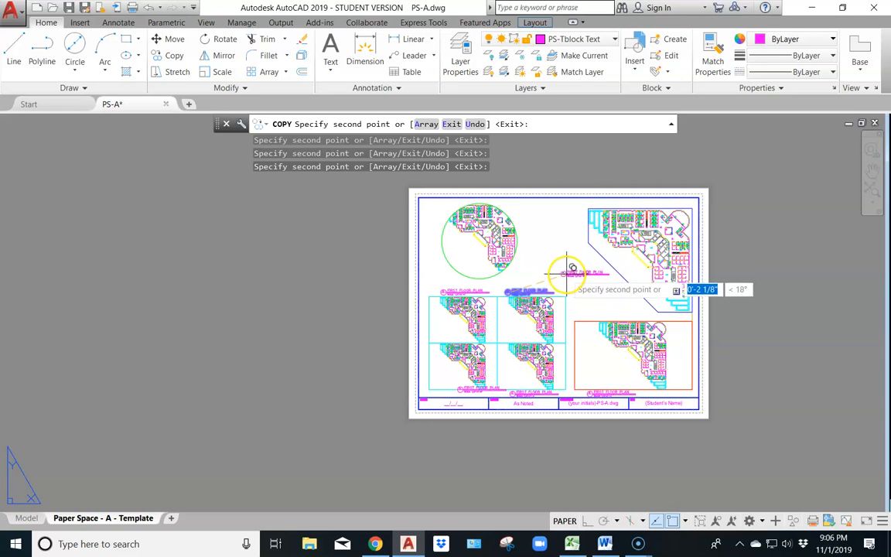
left_click(572, 272)
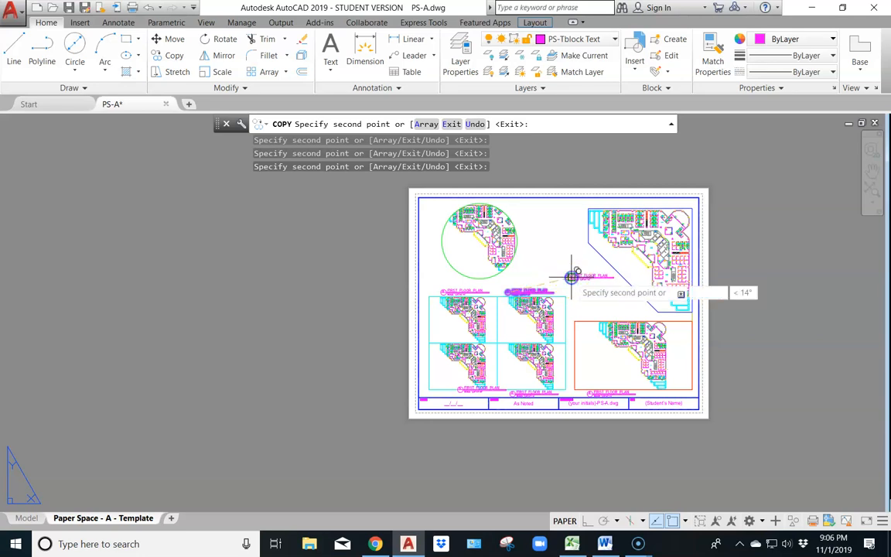
left_click(522, 218)
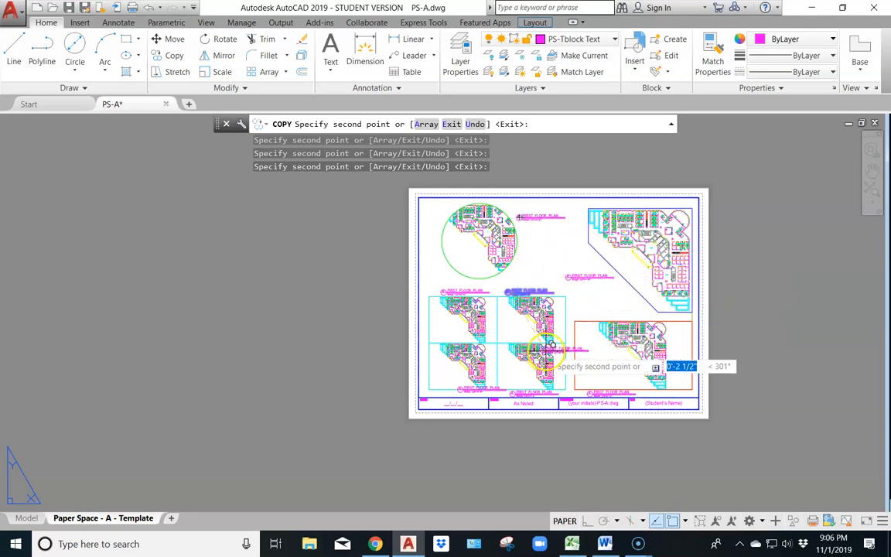
left_click(524, 313)
key("Return")
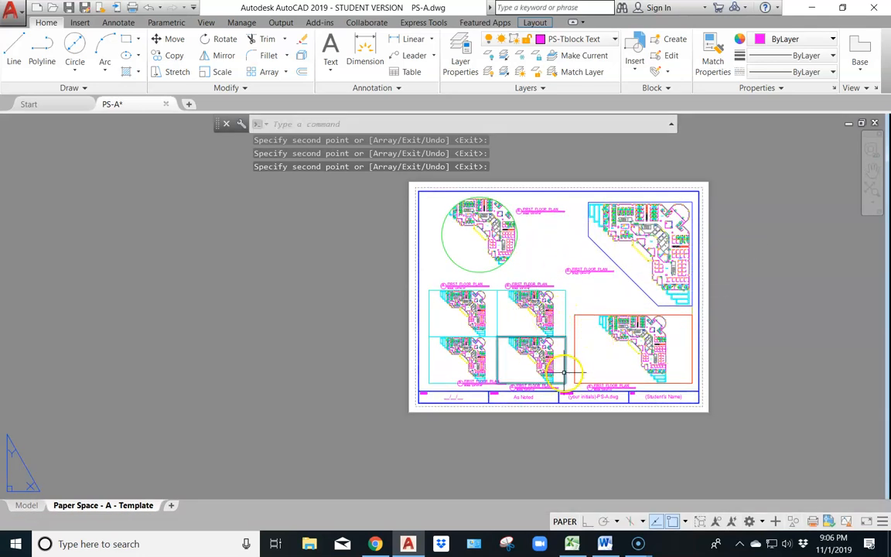
Move the label overlapping the lower-left viewport into the gap between that viewport and the title block's Date cell
scroll(513, 375, "up", 8)
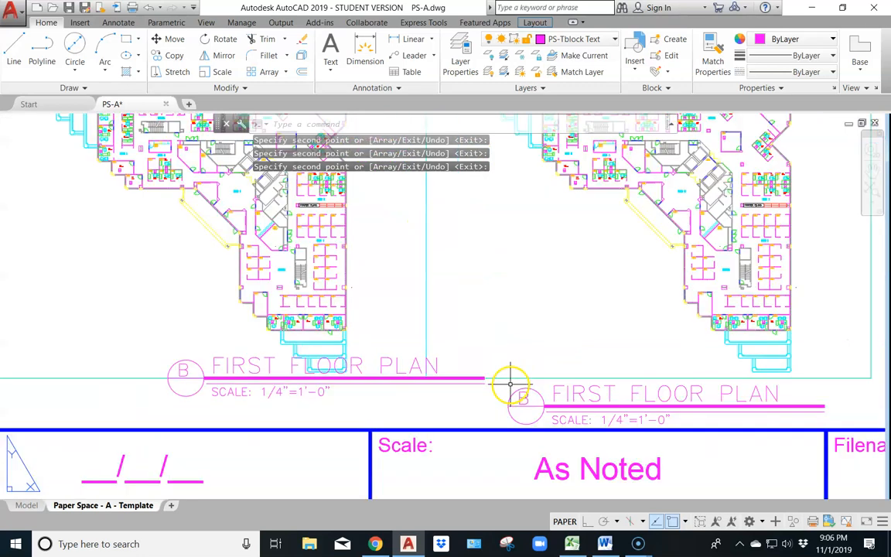
left_click(237, 377)
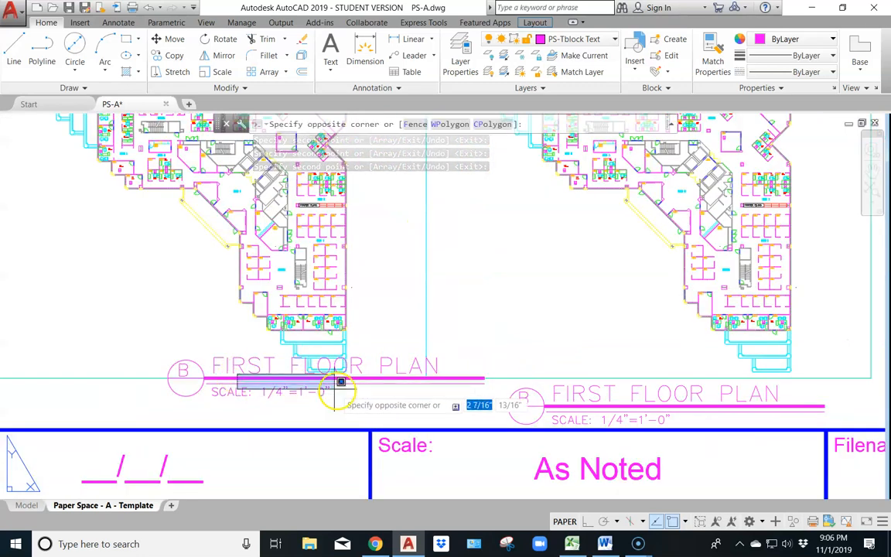
left_click(224, 366)
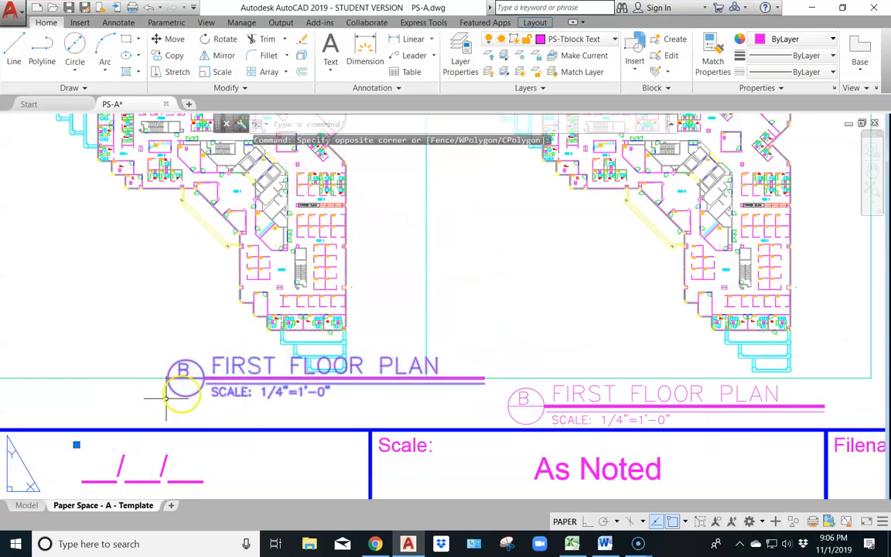
left_click(77, 445)
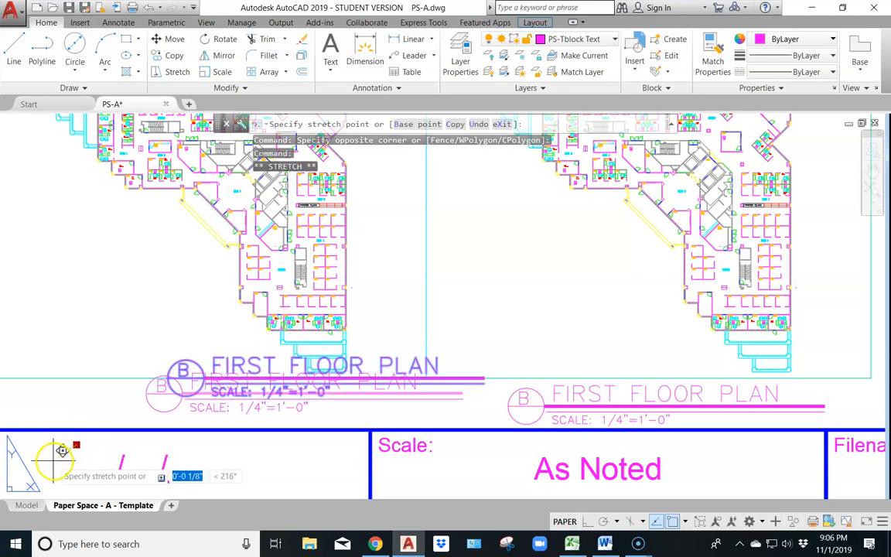
middle_click_drag(15, 466, 204, 445)
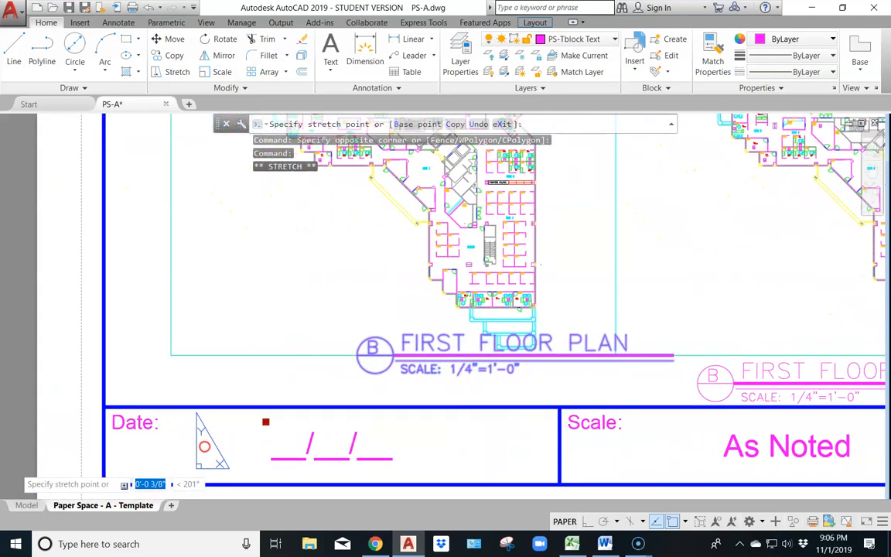
left_click(112, 449)
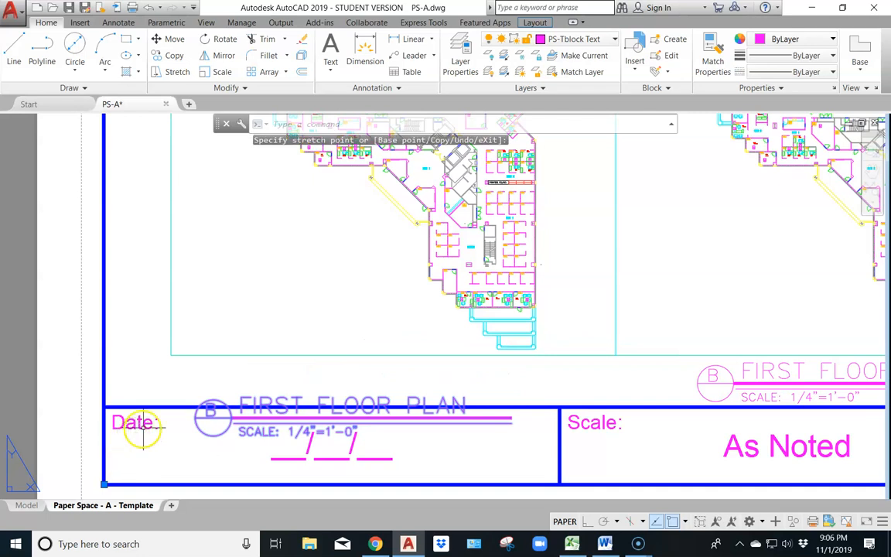
left_click(106, 482)
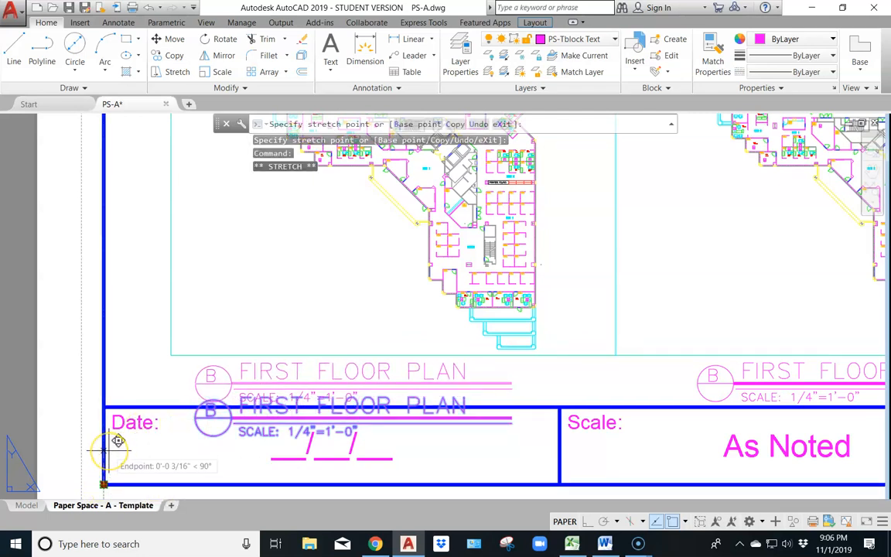
key("Escape")
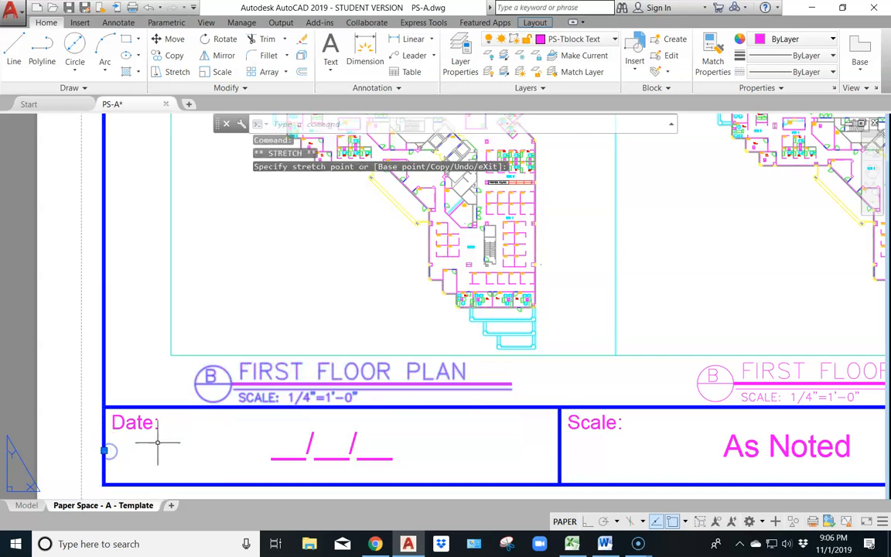
key("Escape")
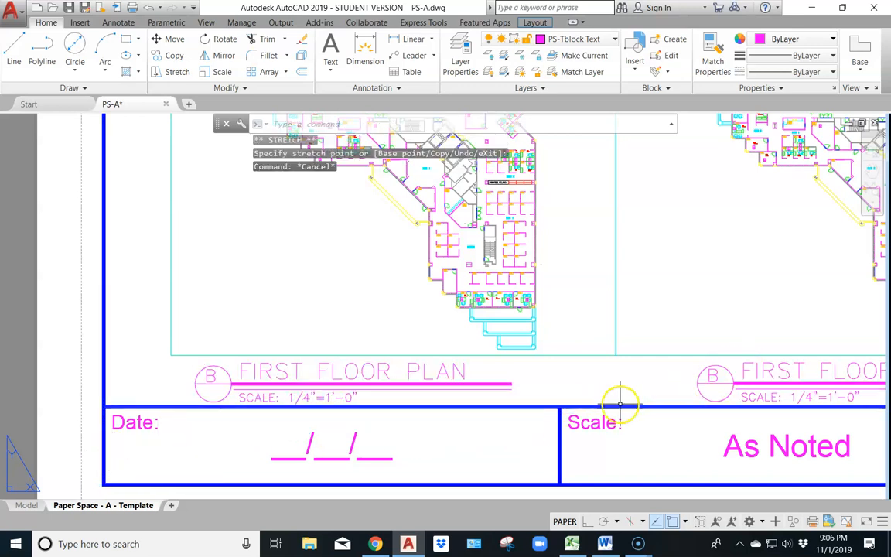
Shift the label under the red rectangular viewport about 7/16" to the right
scroll(395, 370, "down", 8)
scroll(435, 343, "up", 2)
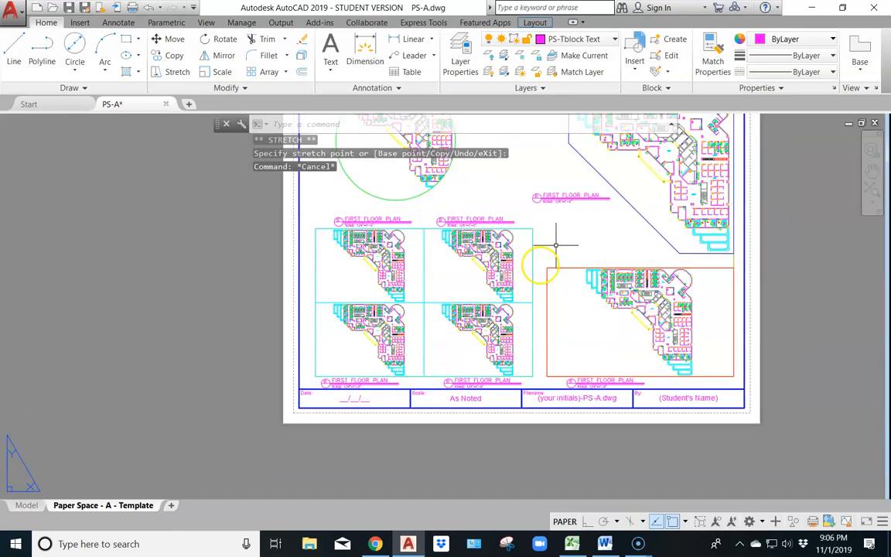
left_click(578, 381)
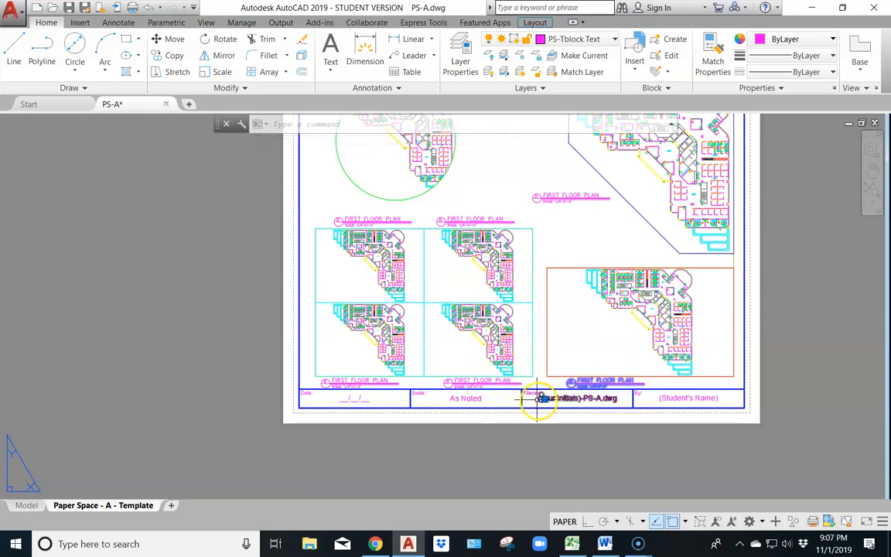
scroll(539, 398, "up", 5)
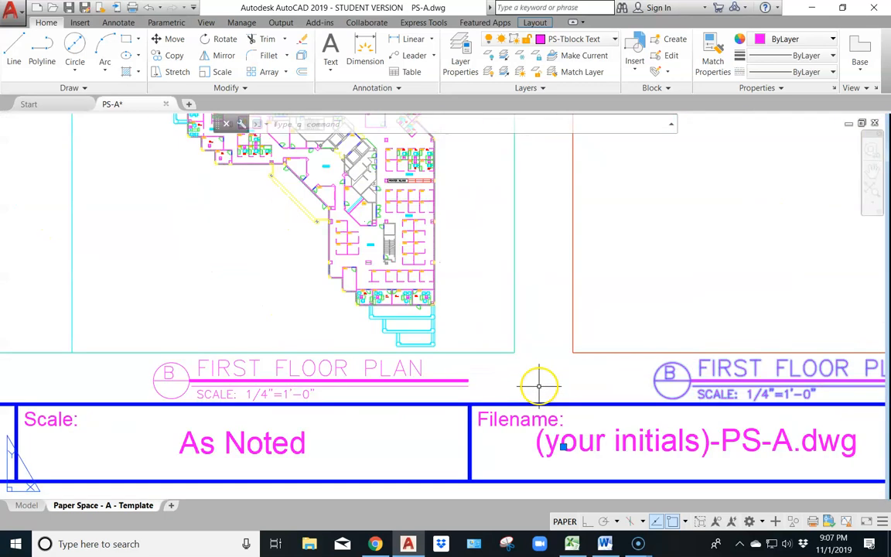
left_click(566, 444)
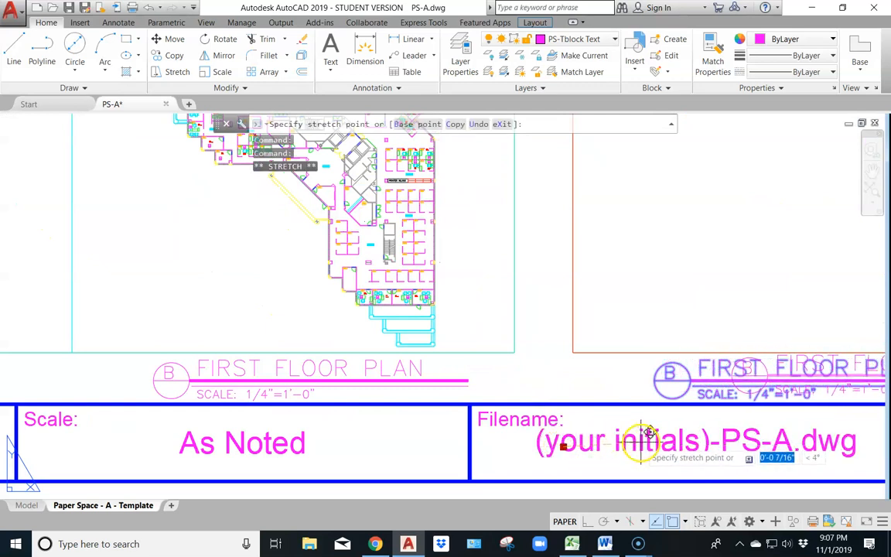
key("Escape")
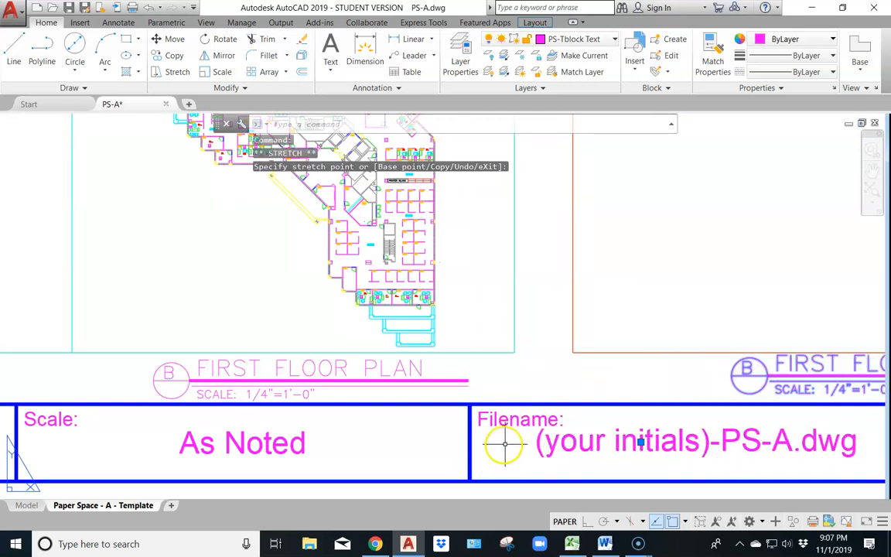
key("Escape")
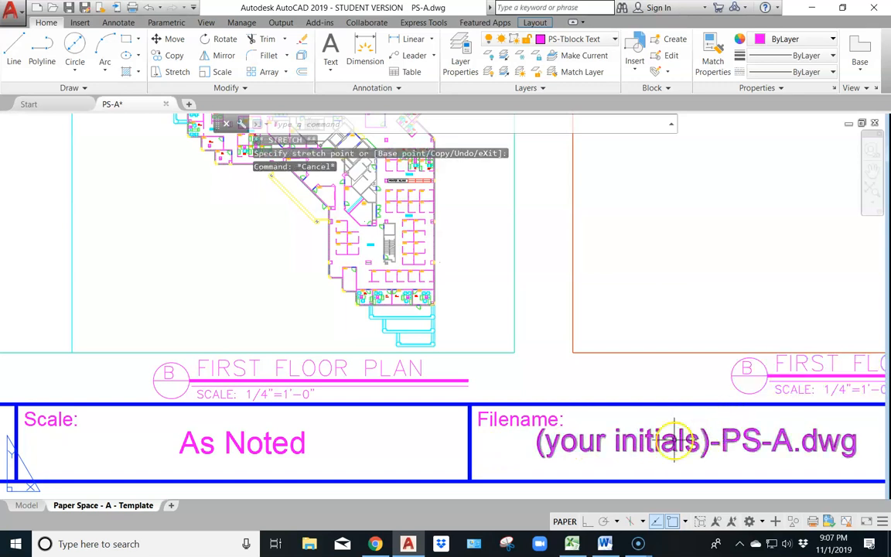
Explode the title labels of all seven viewports in a single operation so their texts become separately editable
left_click(740, 376)
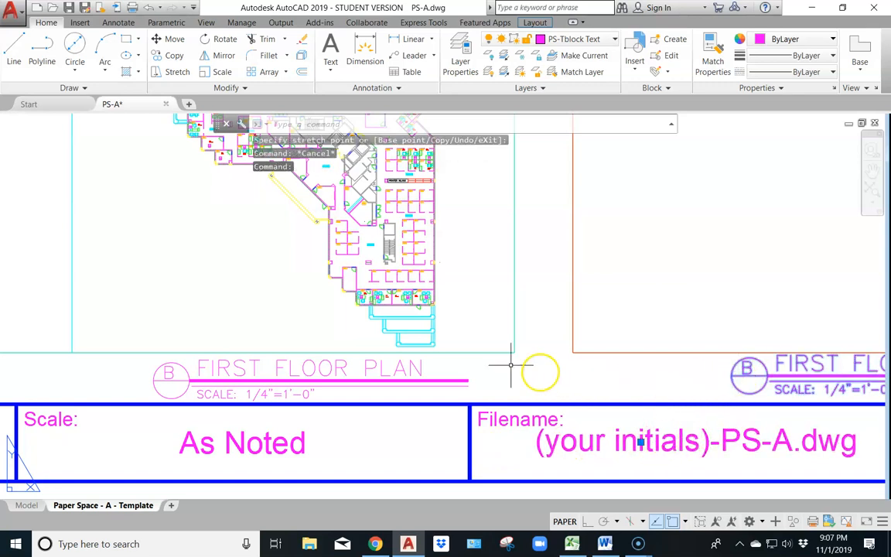
left_click(419, 371)
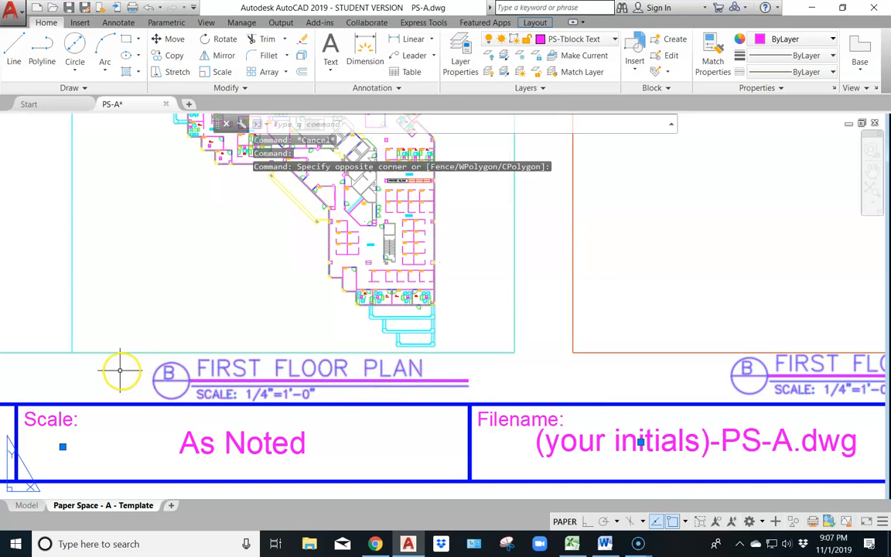
scroll(120, 371, "down", 2)
middle_click_drag(99, 380, 384, 405)
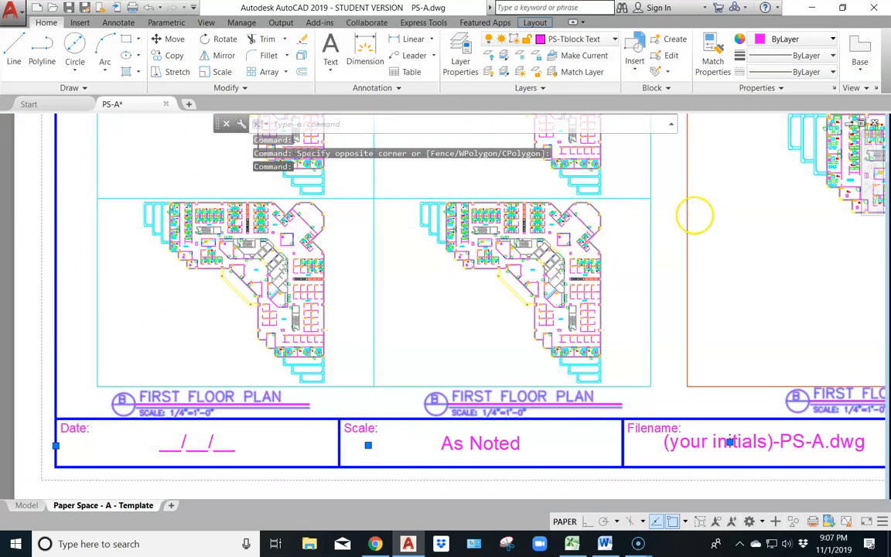
scroll(695, 215, "down", 2)
middle_click_drag(679, 203, 649, 432)
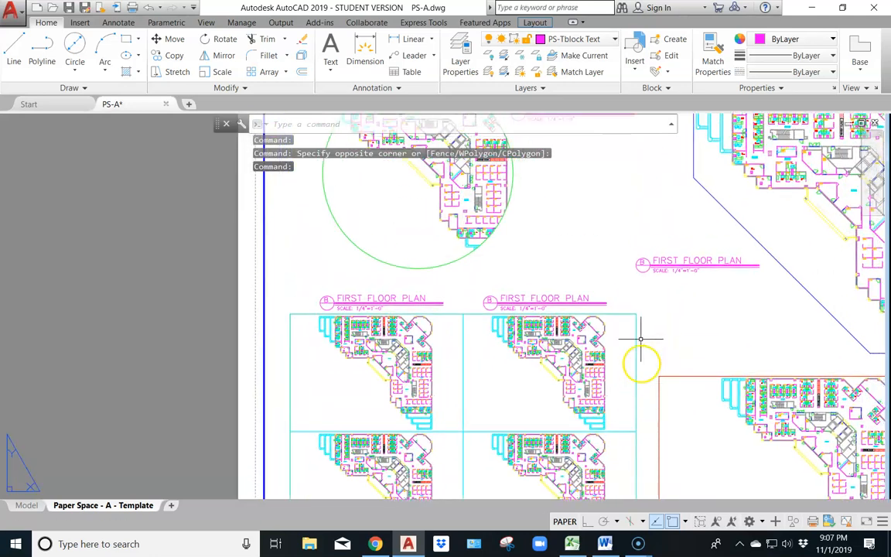
left_click(660, 266)
left_click(545, 301)
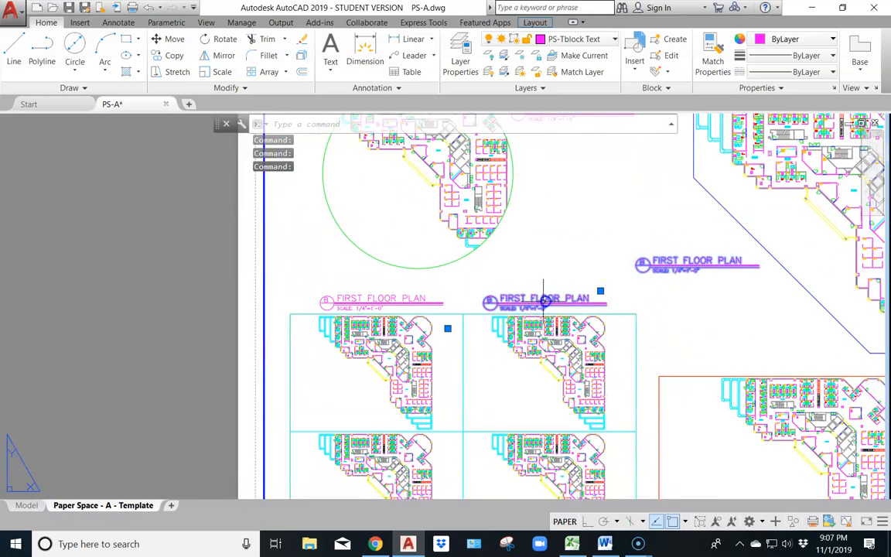
left_click(407, 306)
middle_click_drag(513, 234, 526, 293)
left_click(541, 235)
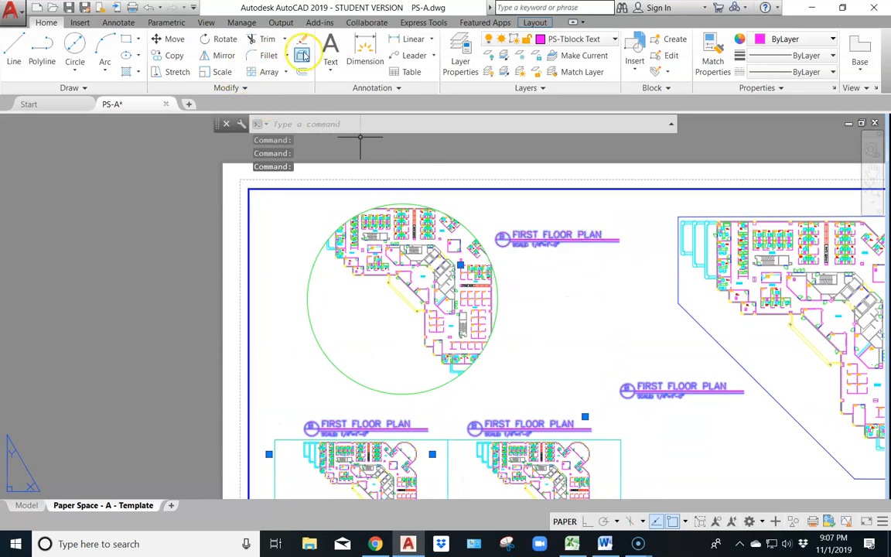
left_click(302, 56)
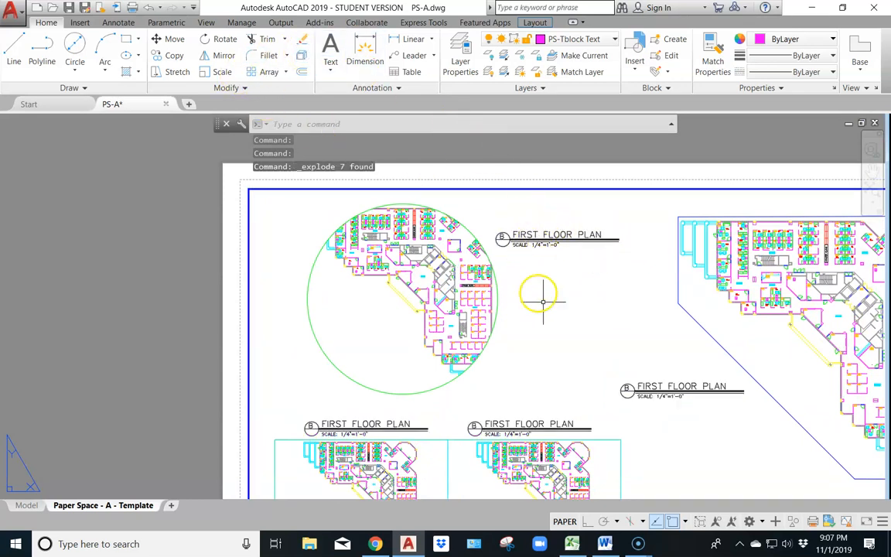
Switch to Chrome and examine the circular viewport's title label in vport_finished_example.pdf at a larger magnification
scroll(694, 433, "down", 2)
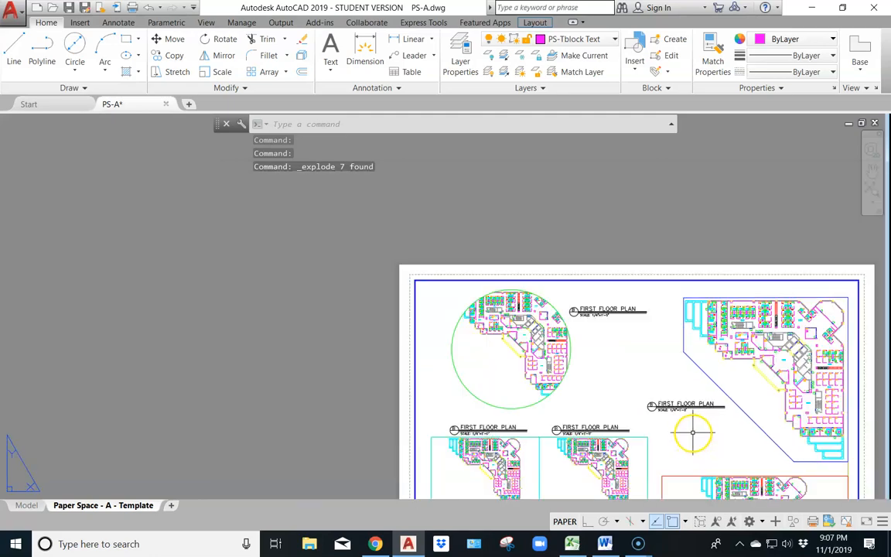
scroll(676, 432, "up", 2)
middle_click_drag(665, 423, 568, 308)
scroll(426, 344, "down", 2)
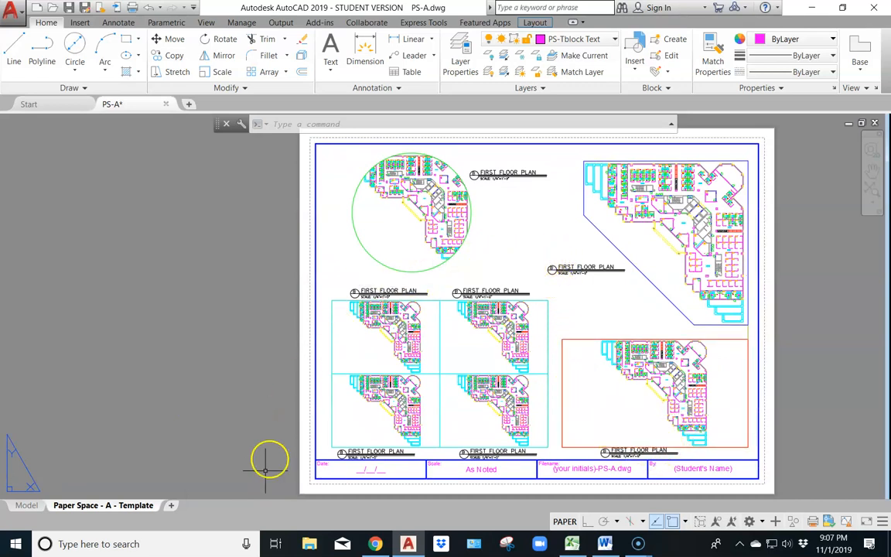
left_click(376, 543)
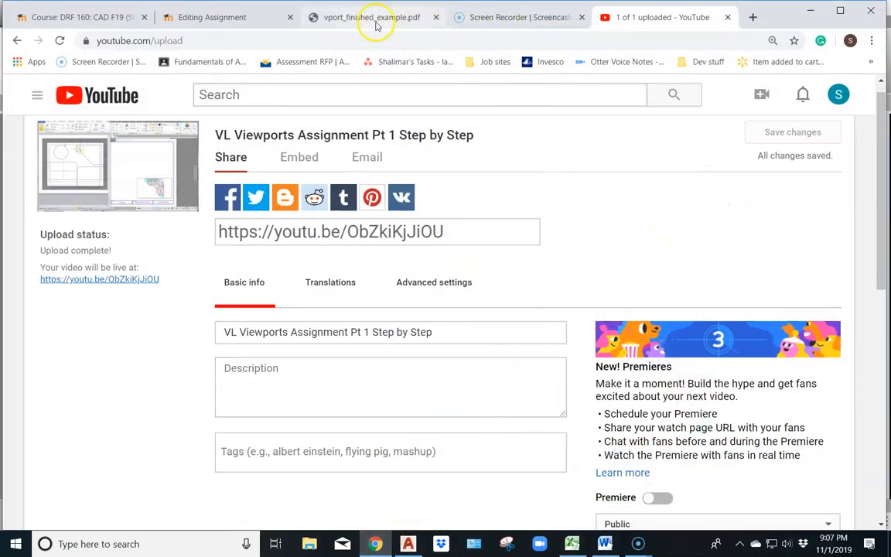
left_click(342, 17)
scroll(397, 178, "up", 2)
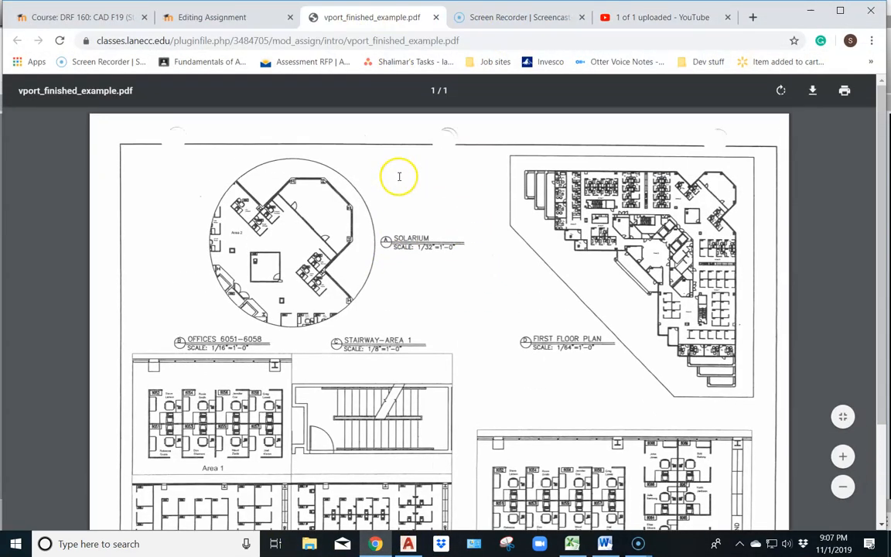
left_click(845, 456)
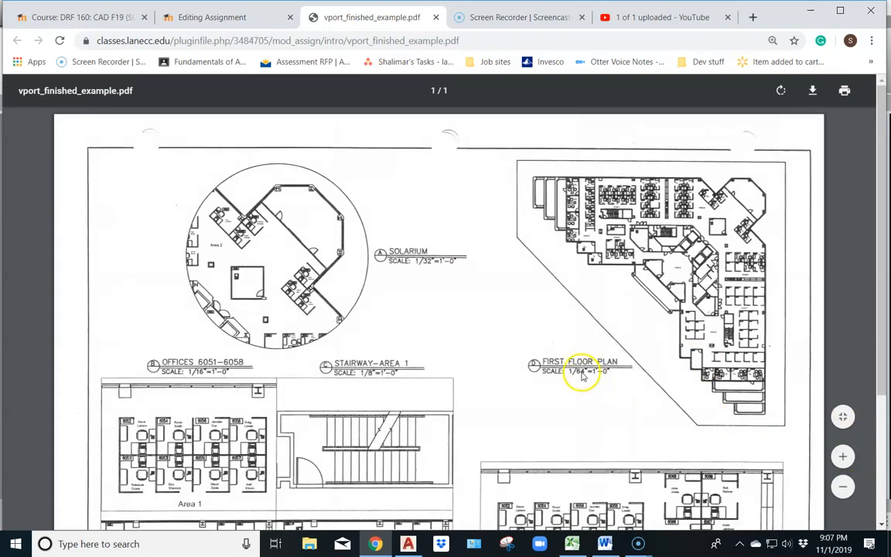
left_click(844, 457)
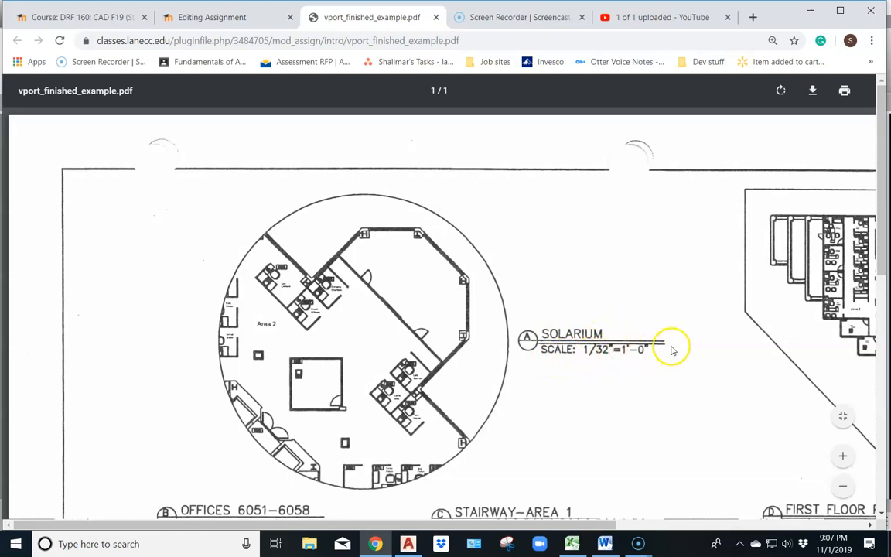
Return to AutoCAD and change the letter in the bubble of the circular viewport's label to A
left_click(408, 544)
scroll(495, 159, "up", 7)
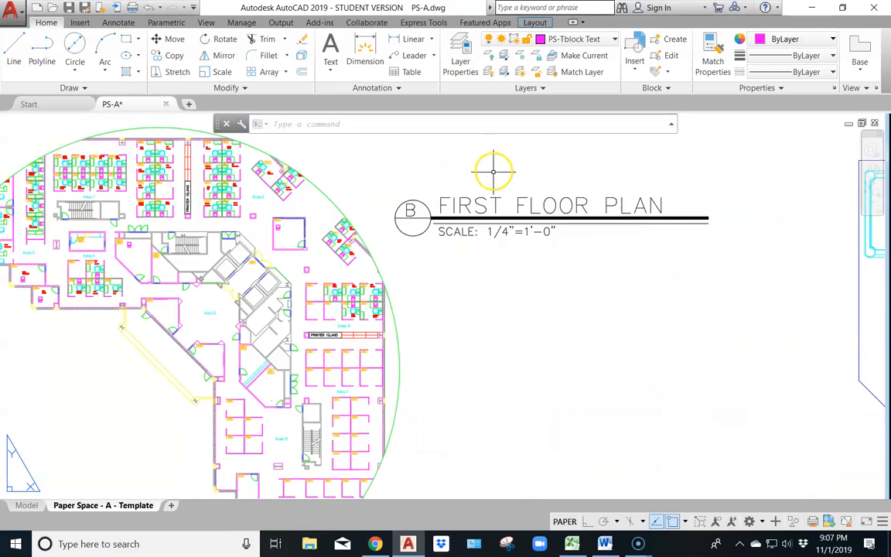
scroll(487, 234, "up", 3)
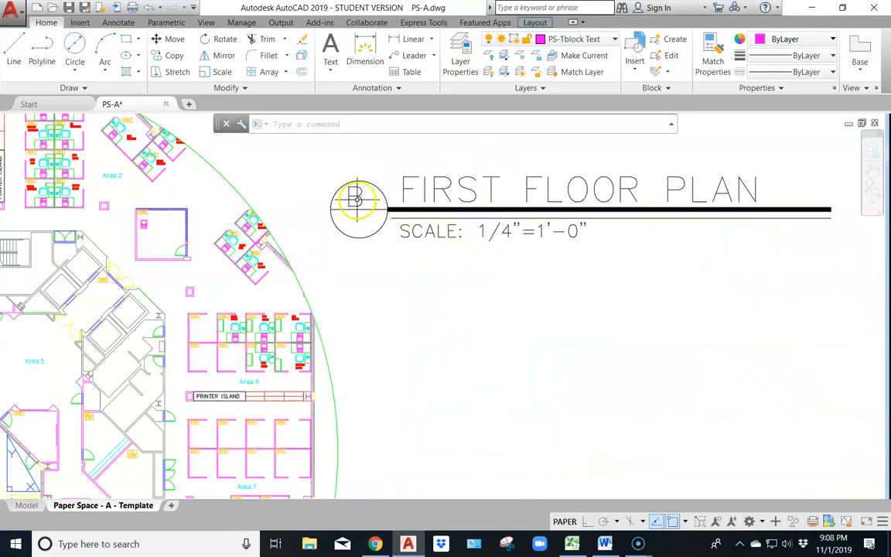
left_click(358, 199)
left_click(356, 194)
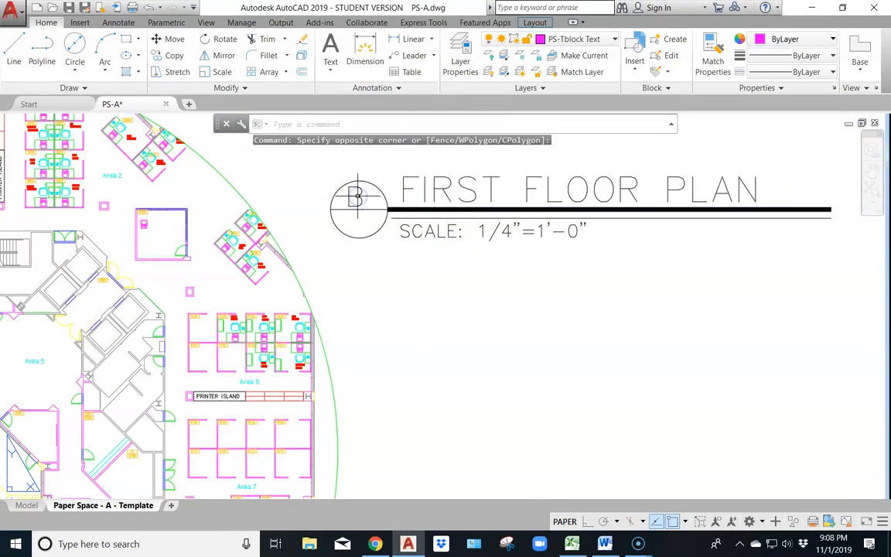
double_click(360, 198)
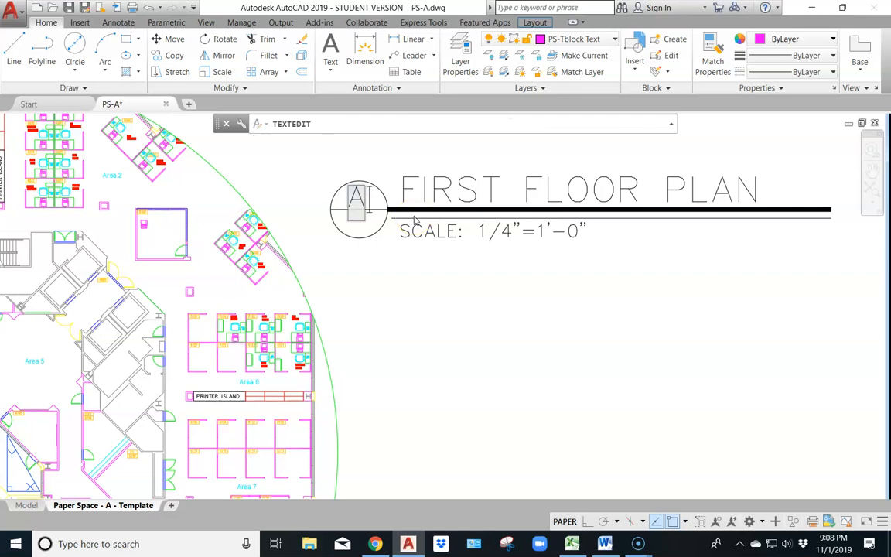
left_click(435, 197)
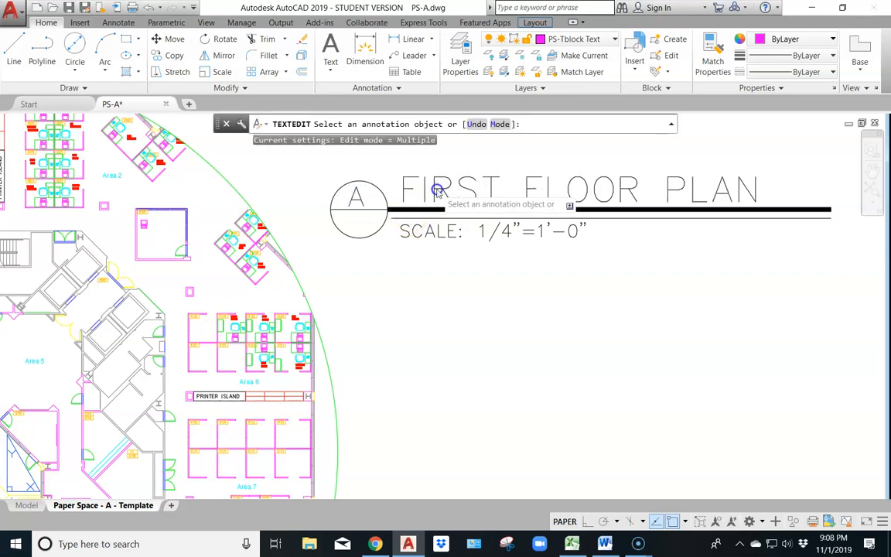
Replace the title text of the circular viewport's label with SOLARIUM
left_click(449, 200)
type("SOLARI")
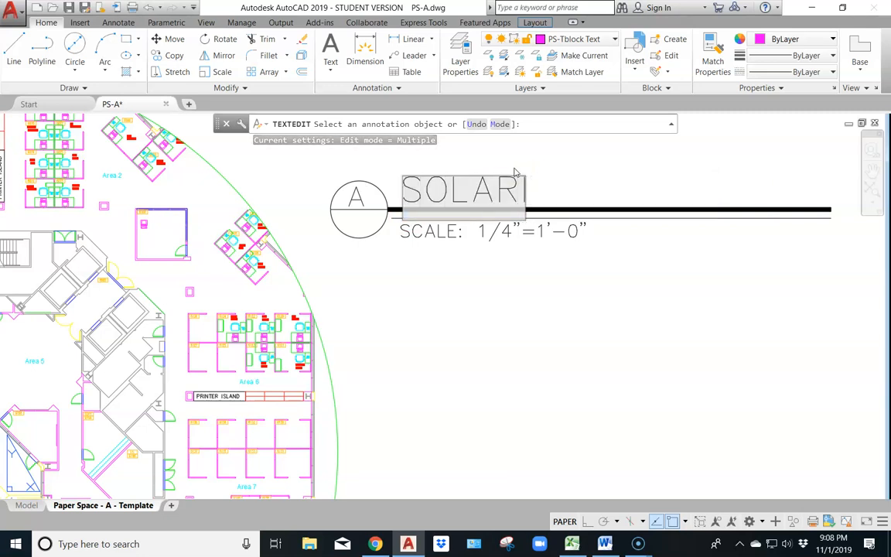
type("UM")
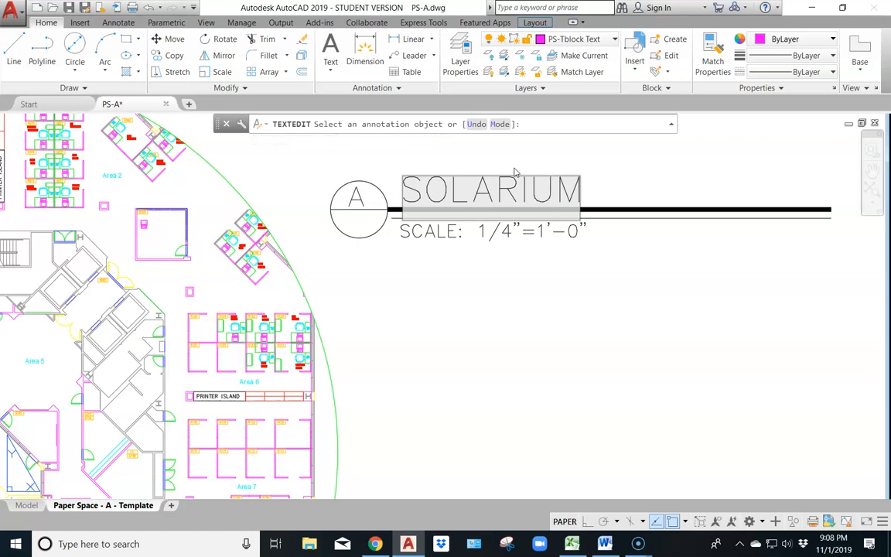
left_click(492, 234)
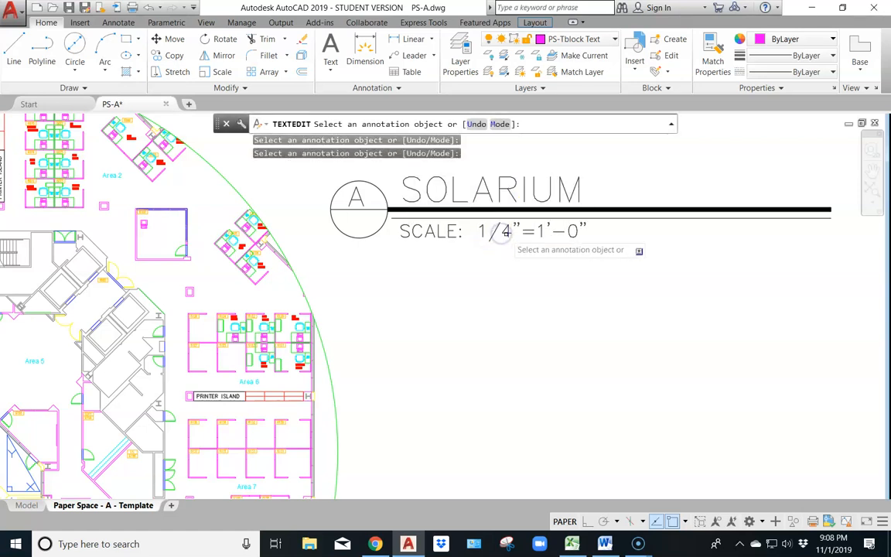
Change the scale text of the SOLARIUM label to 1/32"=1'-0" and finish text editing
left_click(507, 238)
left_click(512, 234)
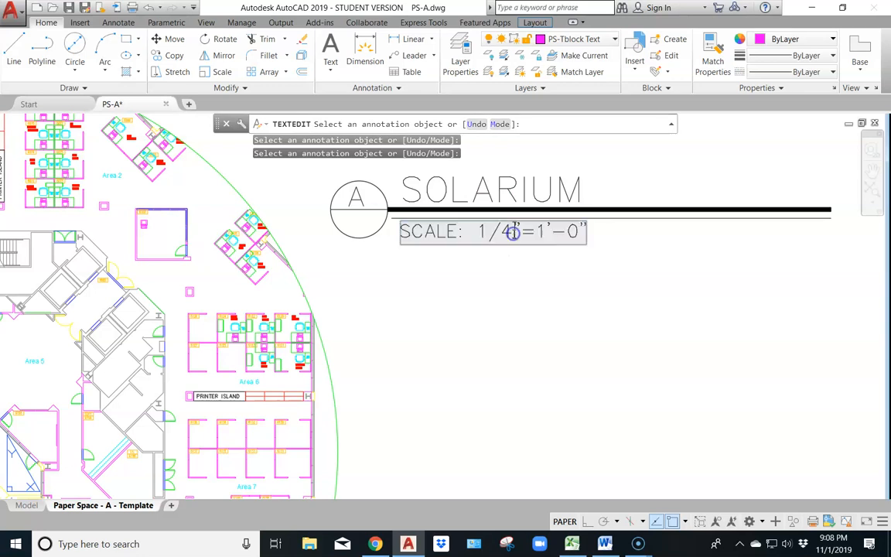
key("BackSpace")
type("32")
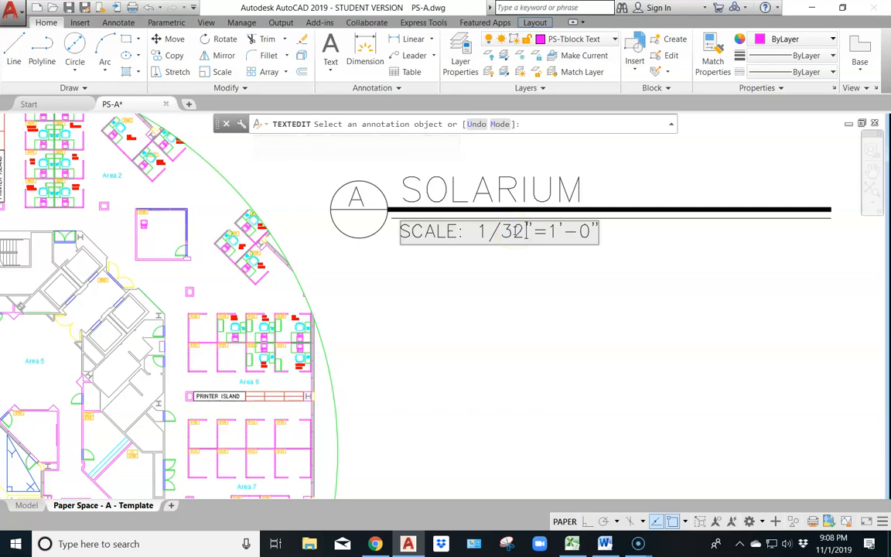
left_click(616, 286)
scroll(595, 336, "down", 3)
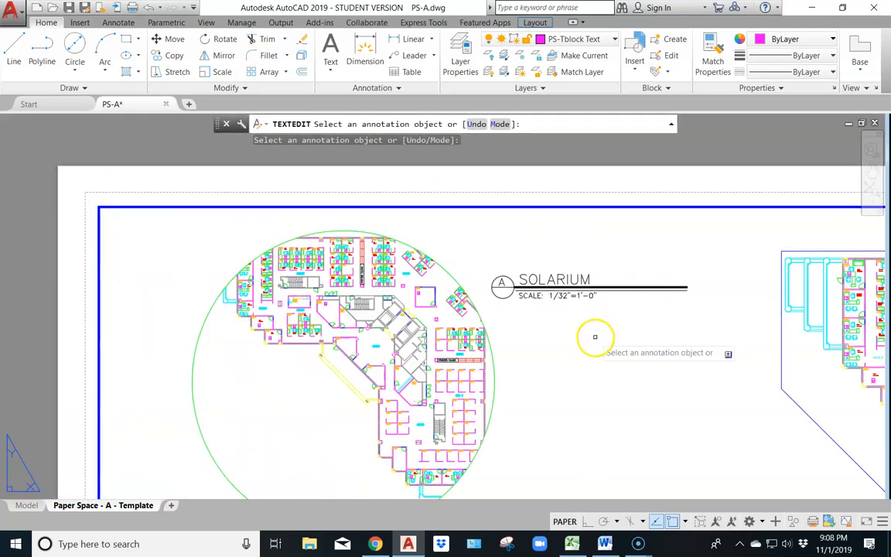
middle_click_drag(642, 370, 489, 284)
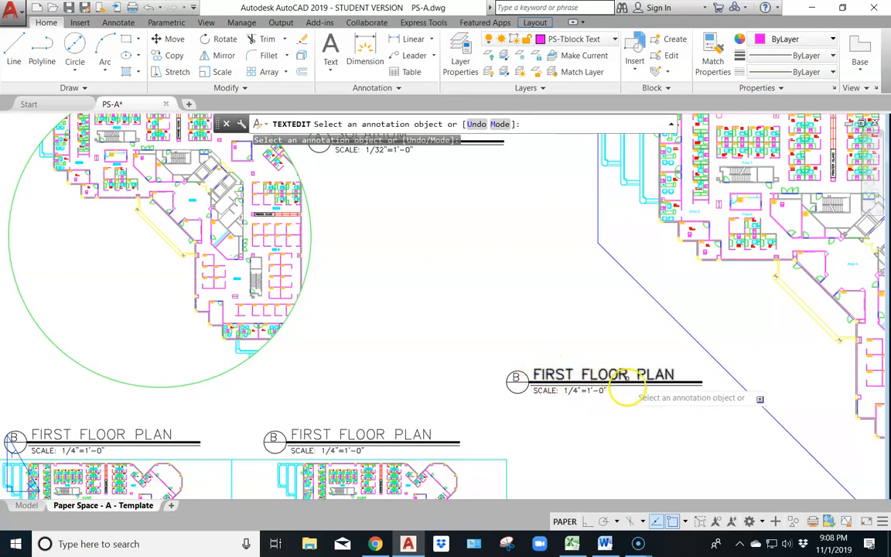
middle_click_drag(420, 247, 477, 338)
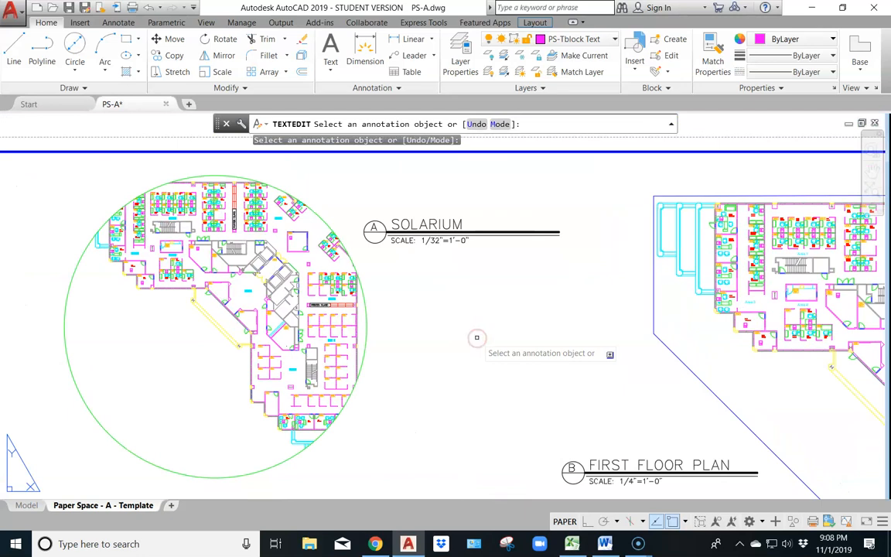
key("Escape")
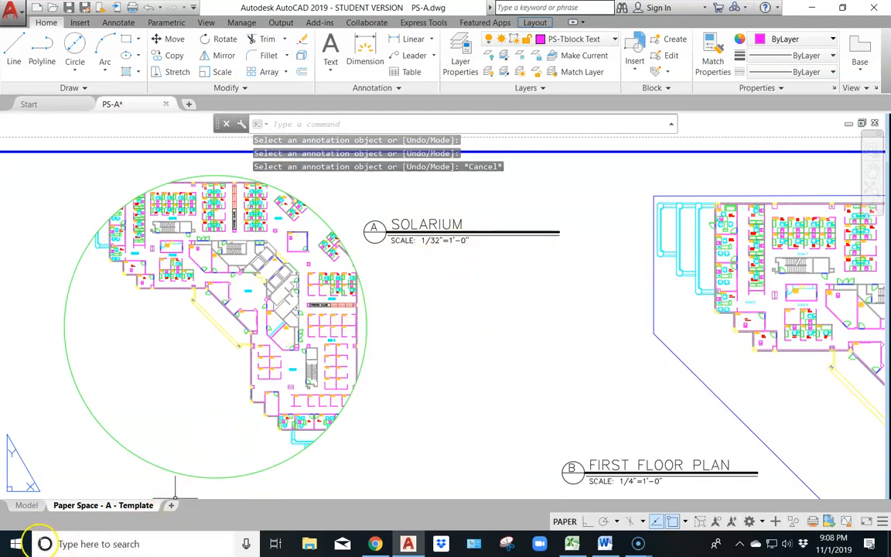
Compare the circular viewport with the solarium view in Chrome's vport_finished_example.pdf, and come back to the AutoCAD layout
scroll(126, 450, "down", 4)
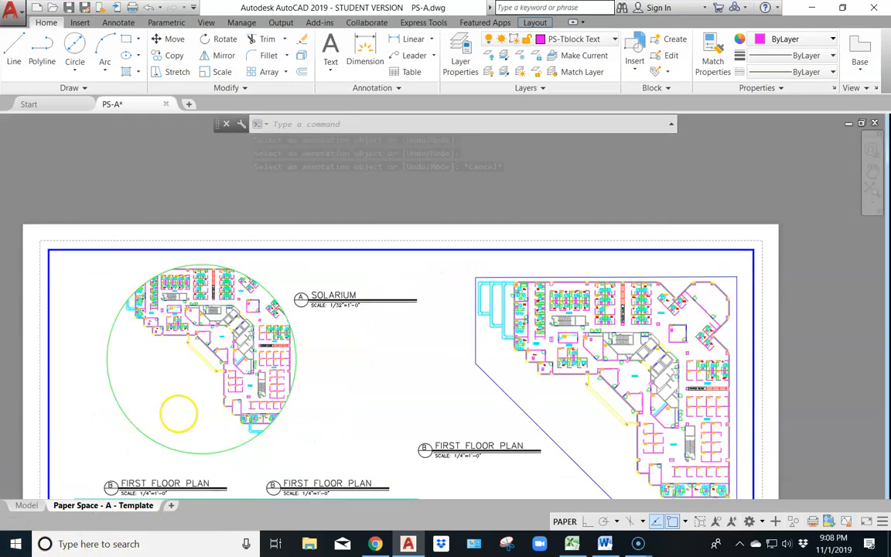
scroll(255, 421, "up", 2)
middle_click_drag(285, 358, 320, 317)
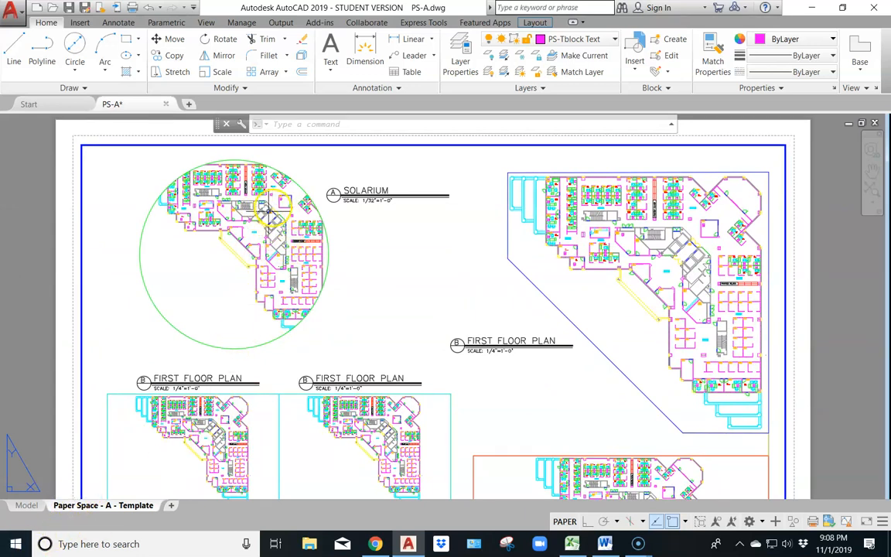
left_click(371, 542)
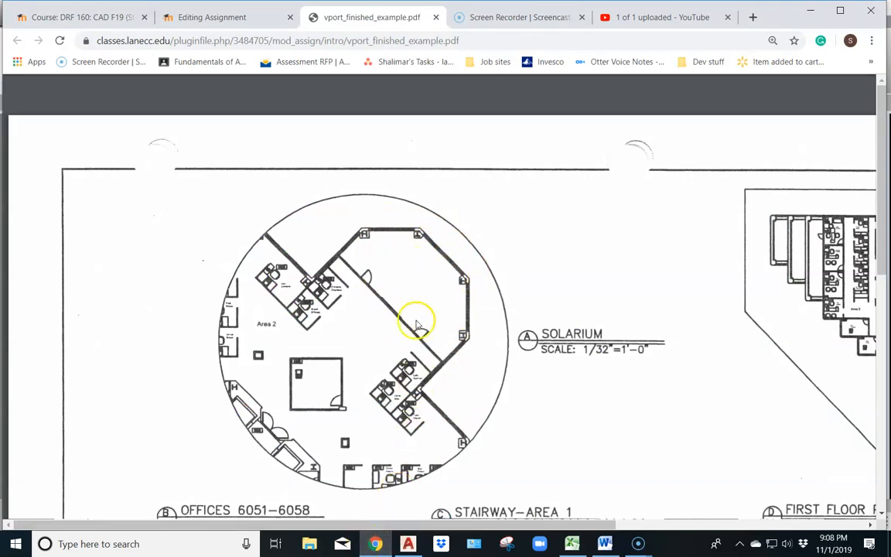
left_click(408, 544)
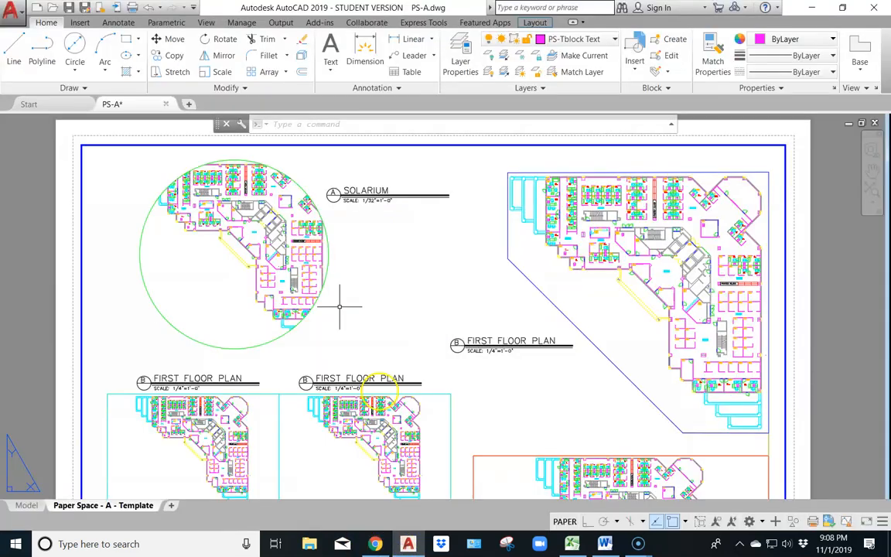
Centre the solarium in the circular viewport, set its scale to 1/32" = 1'-0", and return to paper space
mouse_move(270, 221)
middle_mouse_down()
mouse_move(250, 249)
mouse_move(278, 238)
middle_mouse_up()
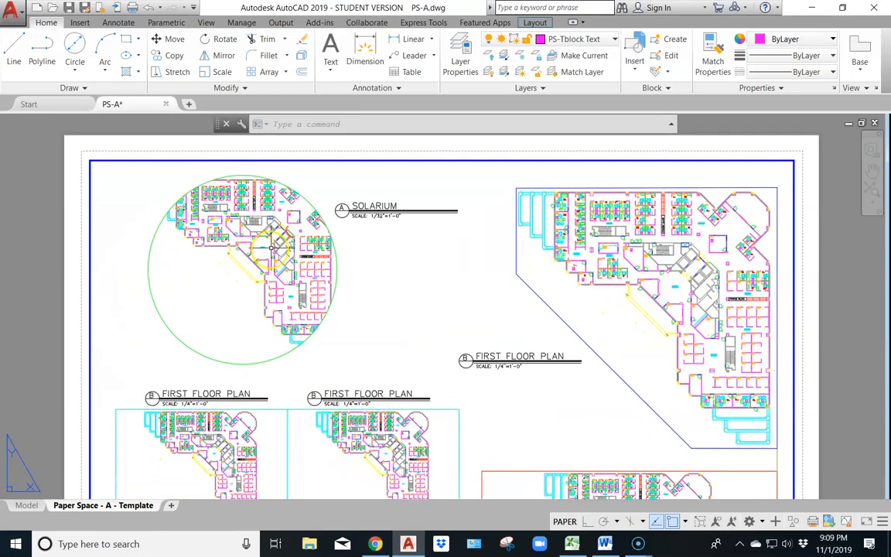
double_click(269, 249)
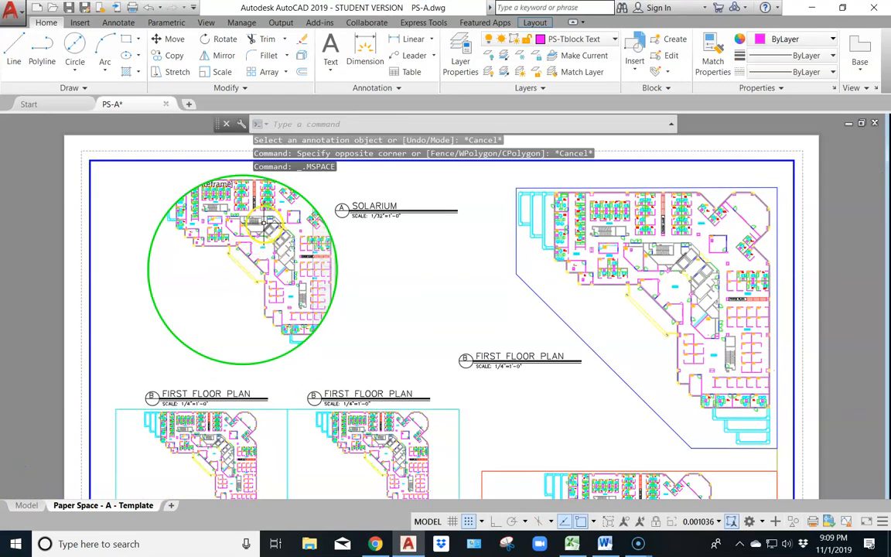
middle_click_drag(260, 221, 195, 285)
scroll(251, 254, "up", 2)
scroll(251, 254, "up", 2)
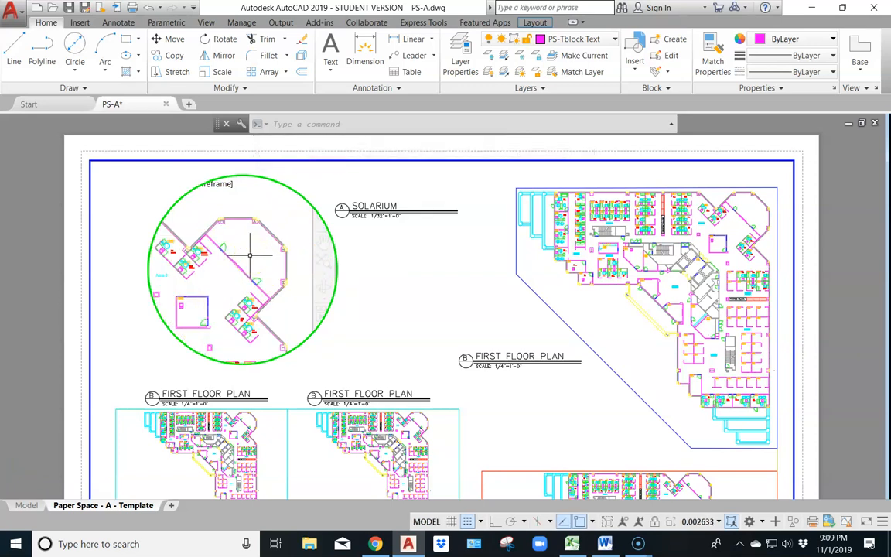
left_click(704, 522)
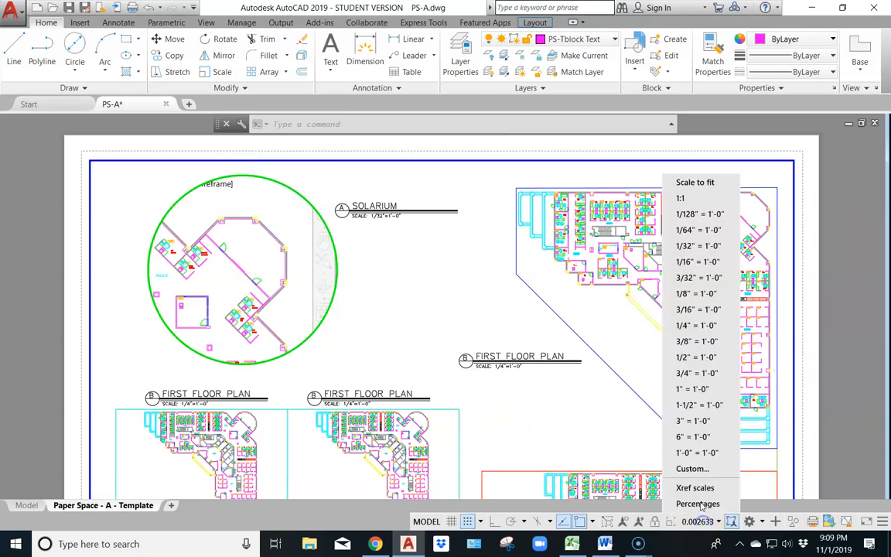
left_click(693, 248)
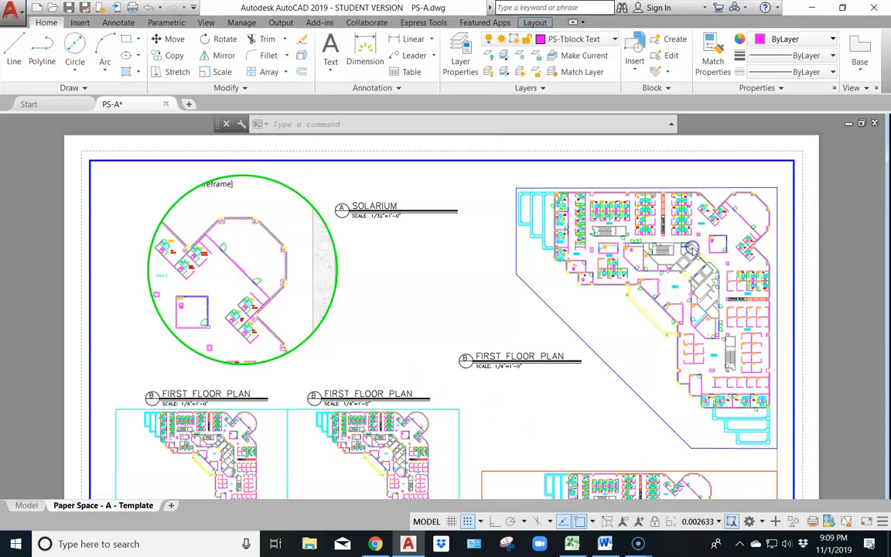
double_click(376, 270)
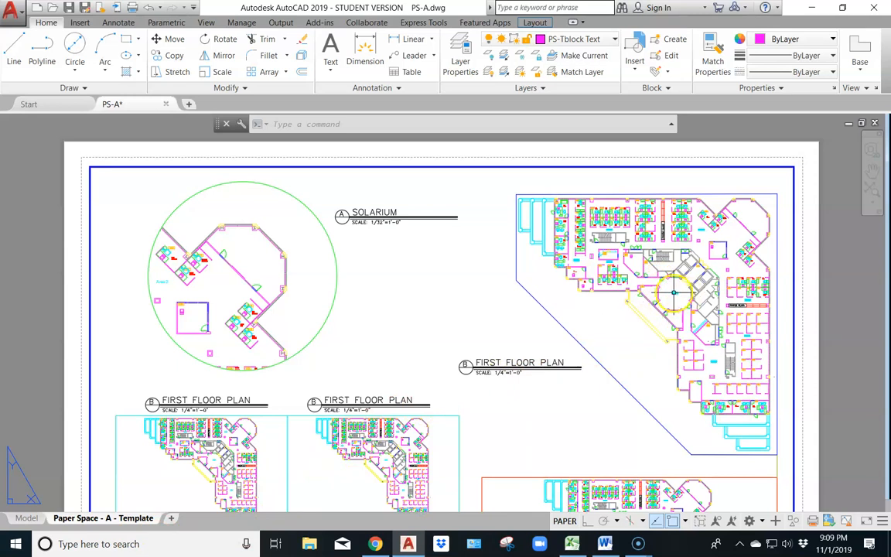
Set the scale of the blue polygonal viewport to 1/64" = 1'-0" and return to paper space
double_click(670, 290)
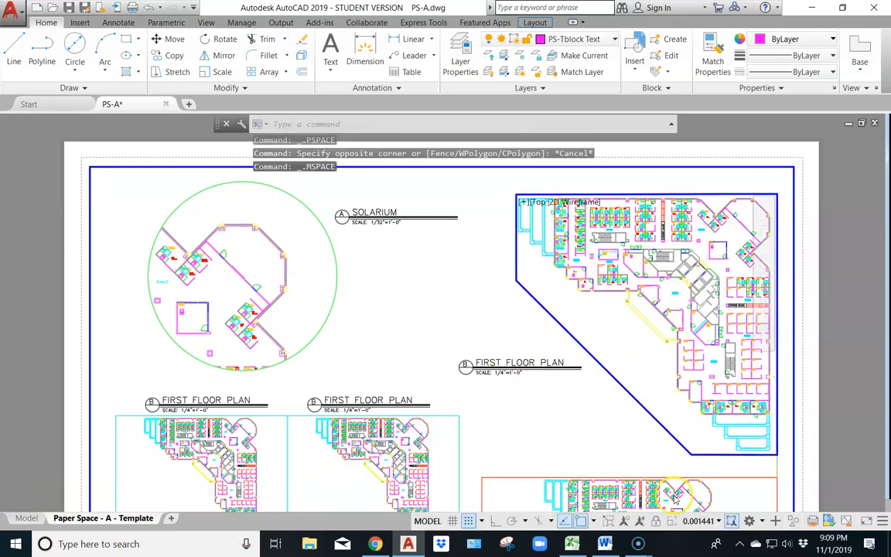
left_click(698, 520)
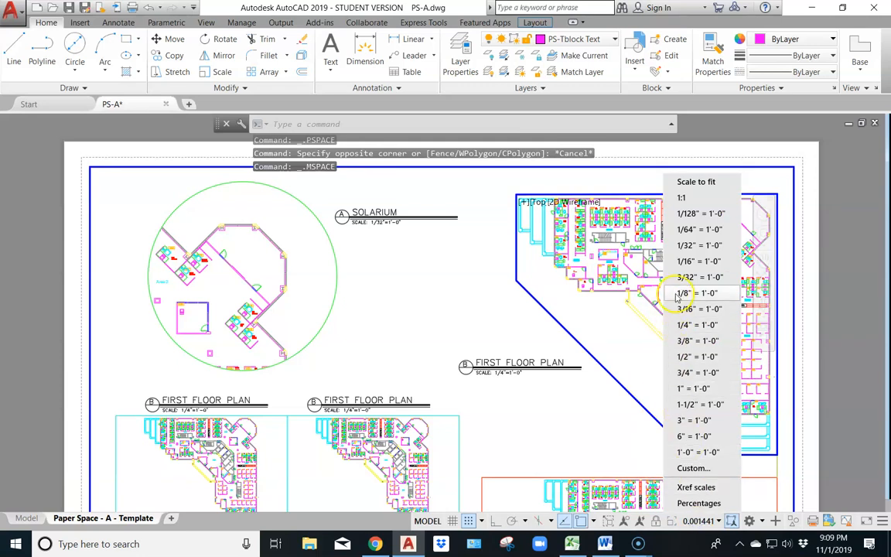
left_click(694, 232)
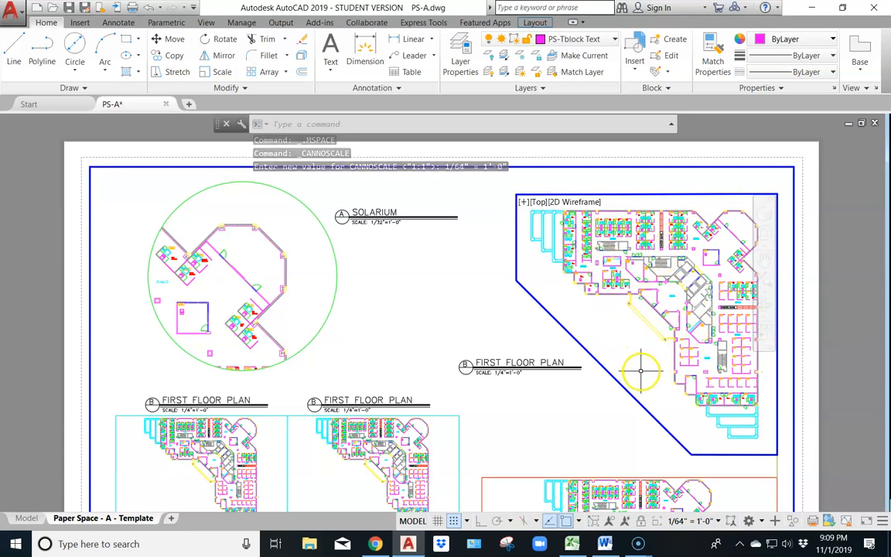
double_click(459, 314)
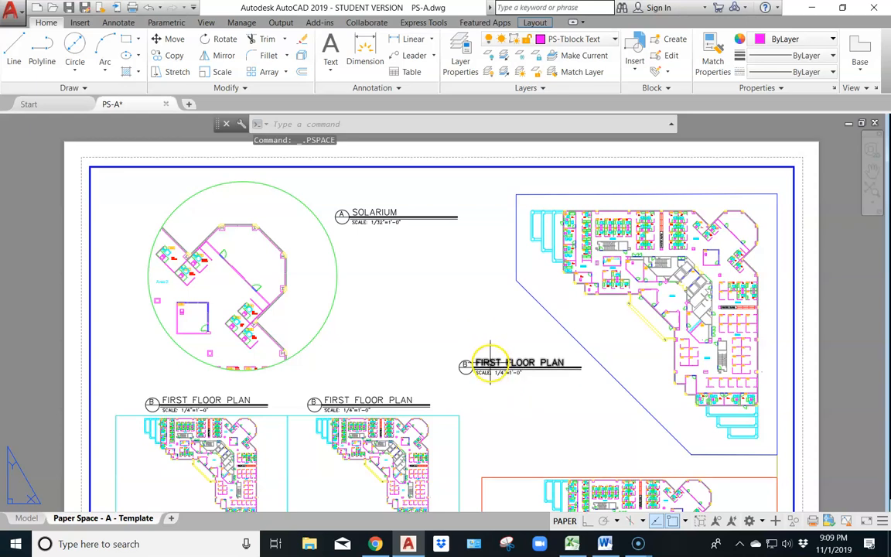
Look up the Area 1 Furnishings view and its scale in Chrome's vport_finished_example.pdf, and come back to the AutoCAD layout
middle_click_drag(481, 411, 438, 128)
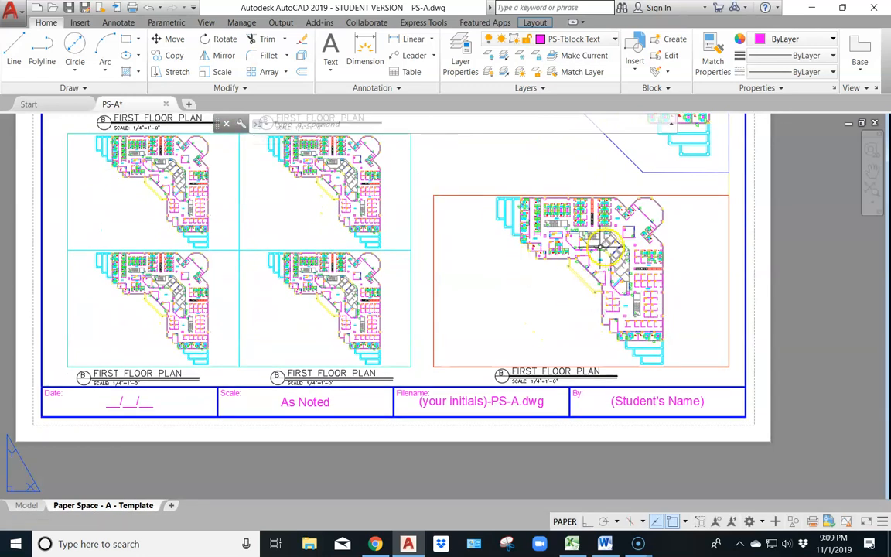
left_click(375, 544)
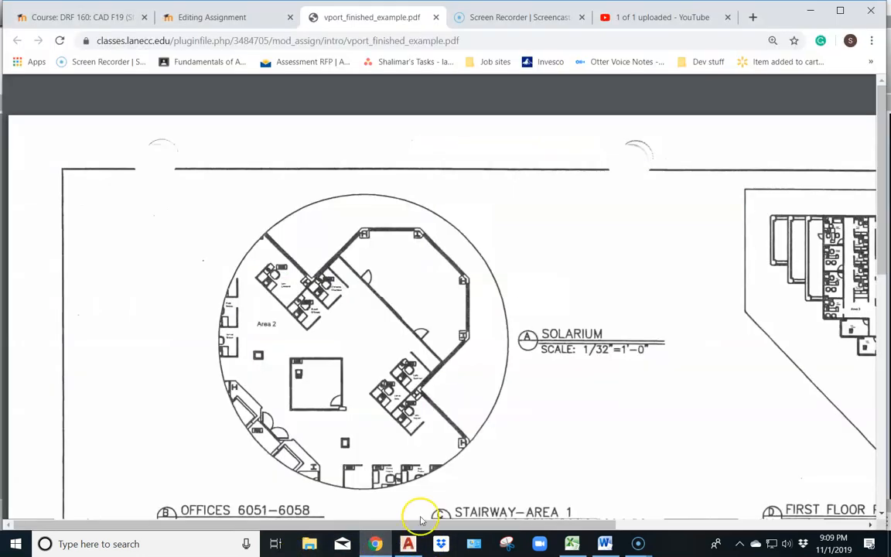
scroll(777, 325, "down", 10)
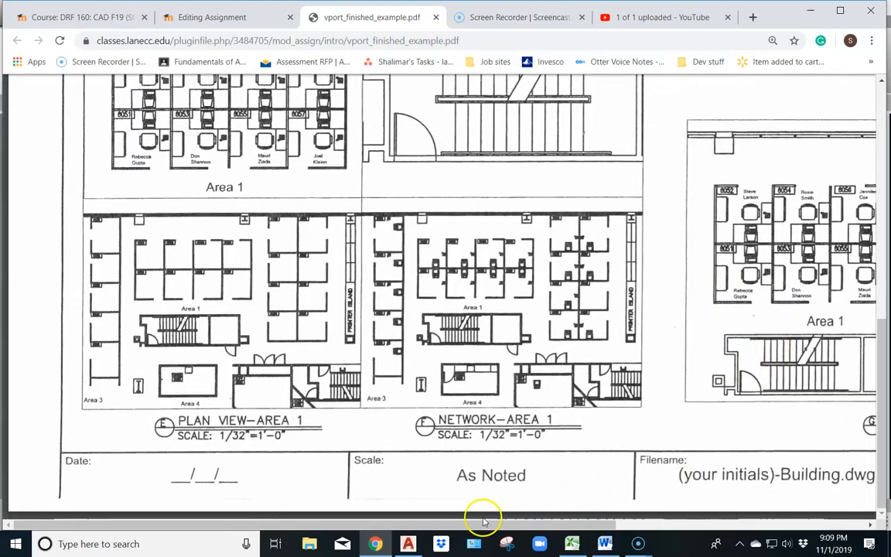
left_click_drag(483, 522, 762, 513)
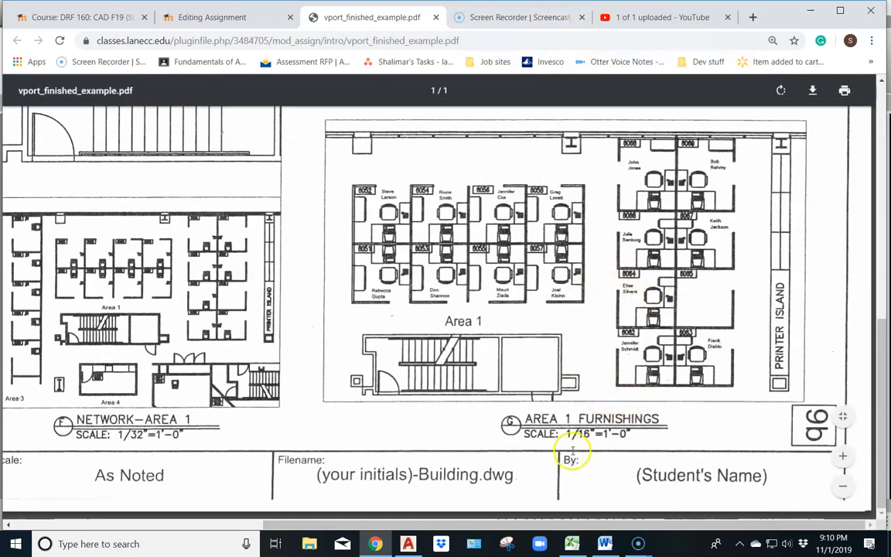
left_click(408, 544)
Set the orange rectangular viewport's scale to 1/16" = 1'-0" and position its view on the Area 1 offices, stairway and printer island
double_click(551, 299)
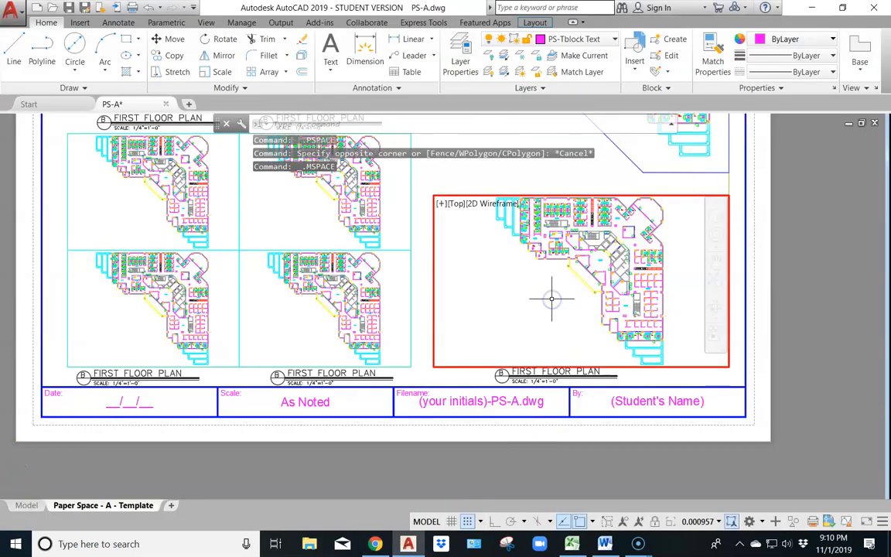
left_click(698, 522)
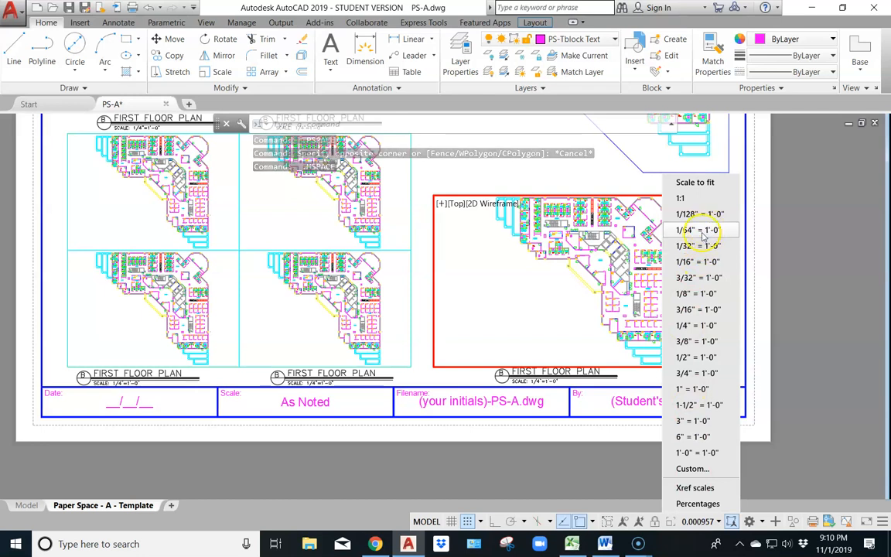
left_click(697, 261)
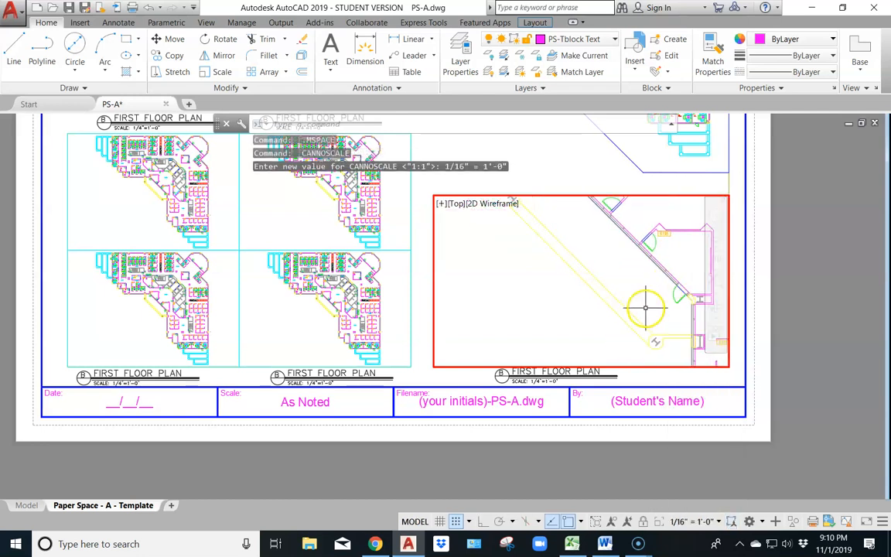
middle_click_drag(641, 221, 589, 440)
middle_click_drag(561, 254, 611, 427)
middle_click_drag(544, 337, 621, 310)
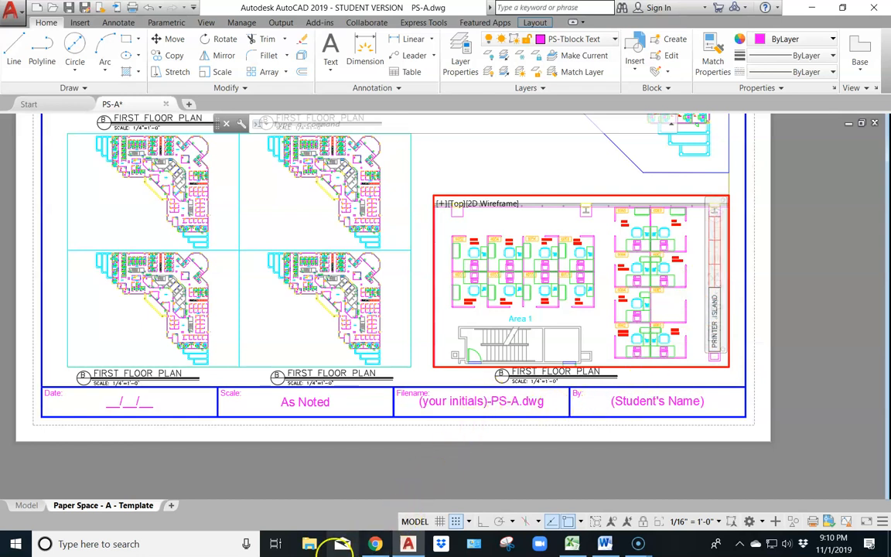
Compare the orange viewport's Area 1 view with Chrome's vport_finished_example.pdf, and return to paper space in AutoCAD
left_click(375, 544)
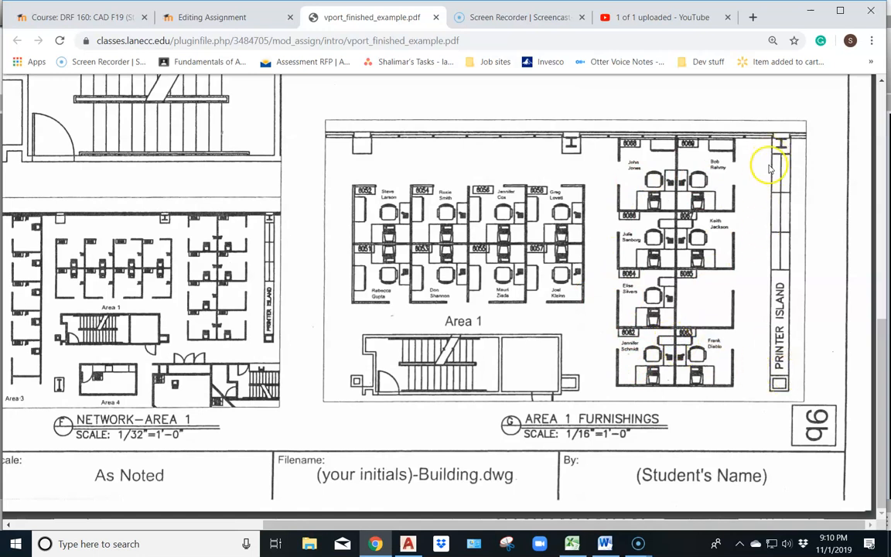
left_click(408, 543)
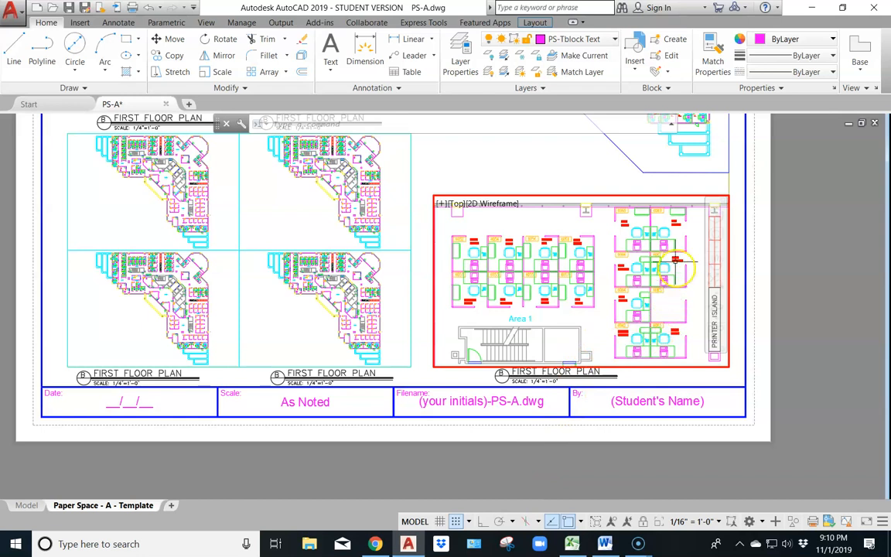
double_click(483, 171)
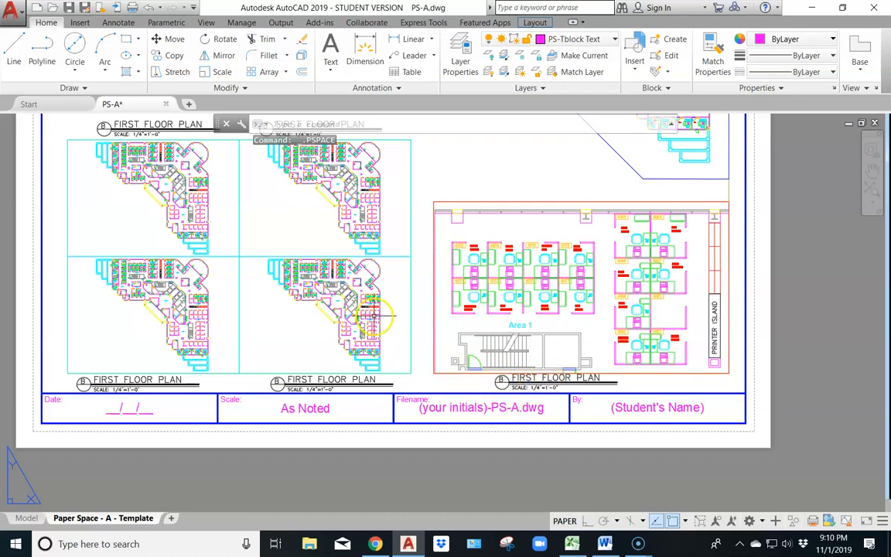
Enlarge Area 1 inside the lower-right viewport of the cyan grid, and check its required scale in Chrome's vport_finished_example.pdf before returning to AutoCAD
middle_click_drag(410, 197, 554, 226)
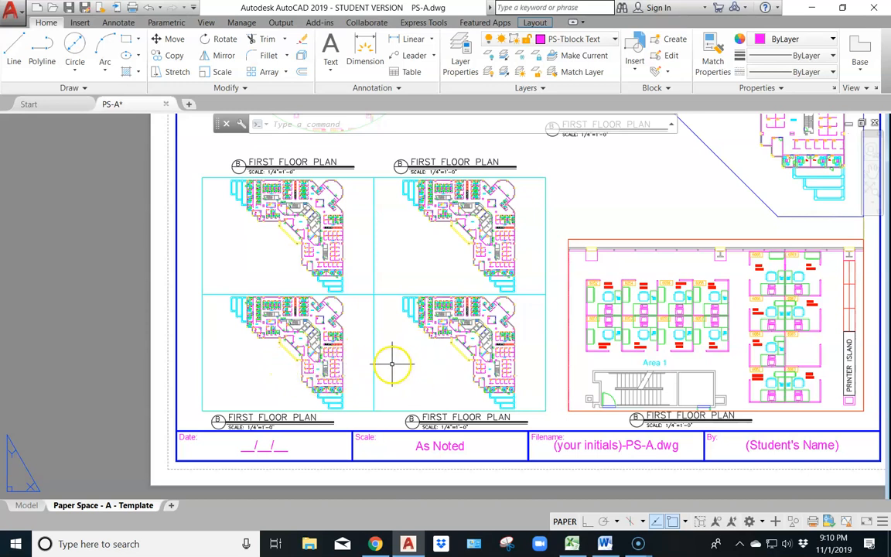
double_click(440, 340)
scroll(465, 341, "up", 1)
scroll(464, 333, "up", 5)
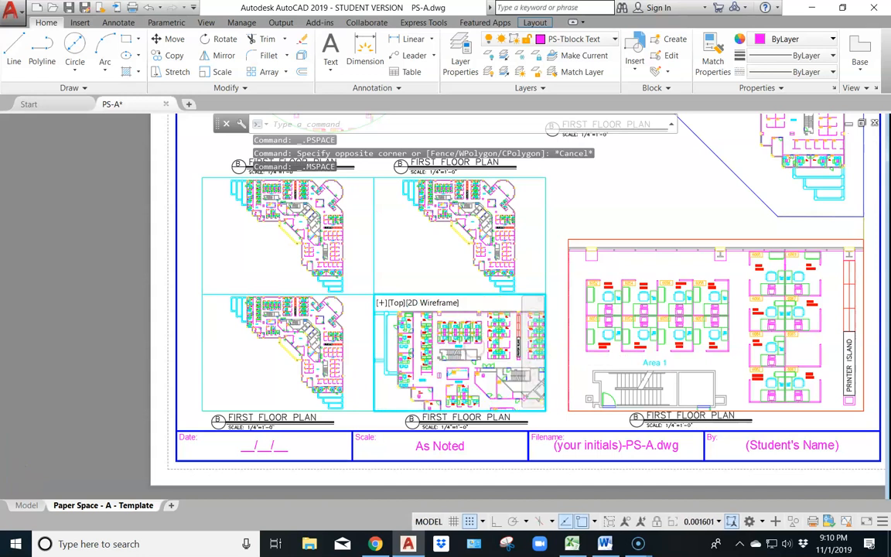
middle_click_drag(460, 347, 462, 352)
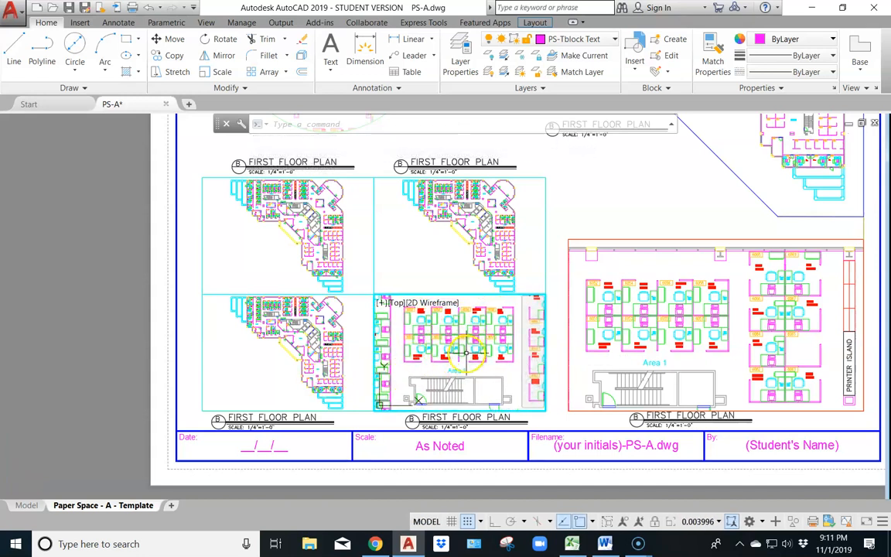
left_click(375, 544)
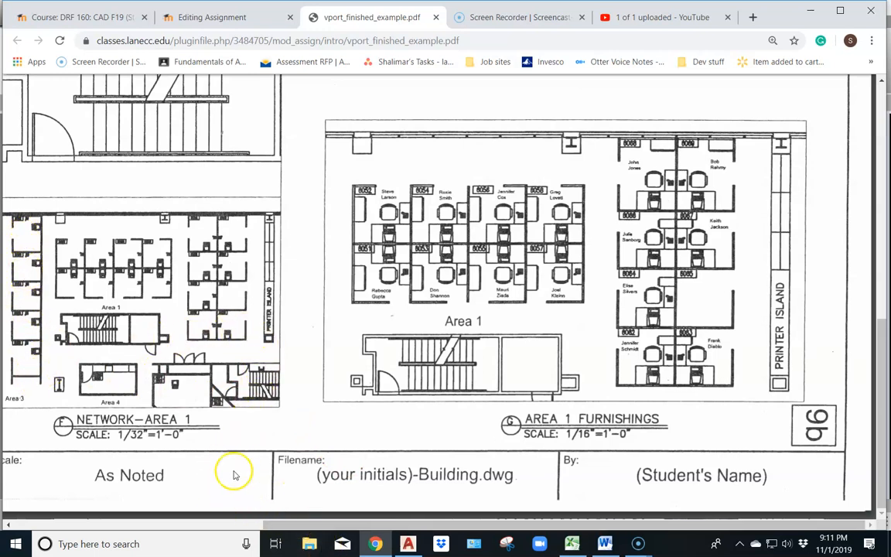
left_click(408, 544)
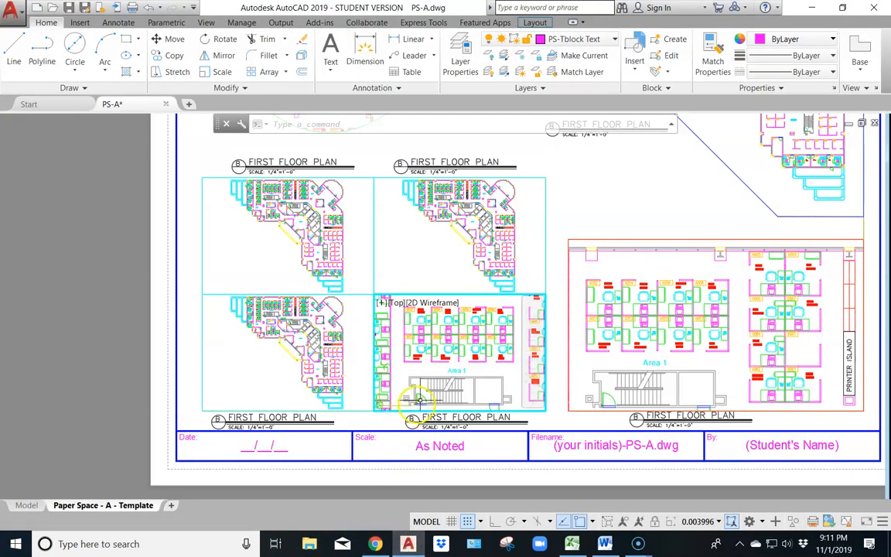
Set the grid's lower-right viewport to 1/32" = 1'-0", position Area 1 with the printer island in view, and return to paper space
left_click(716, 519)
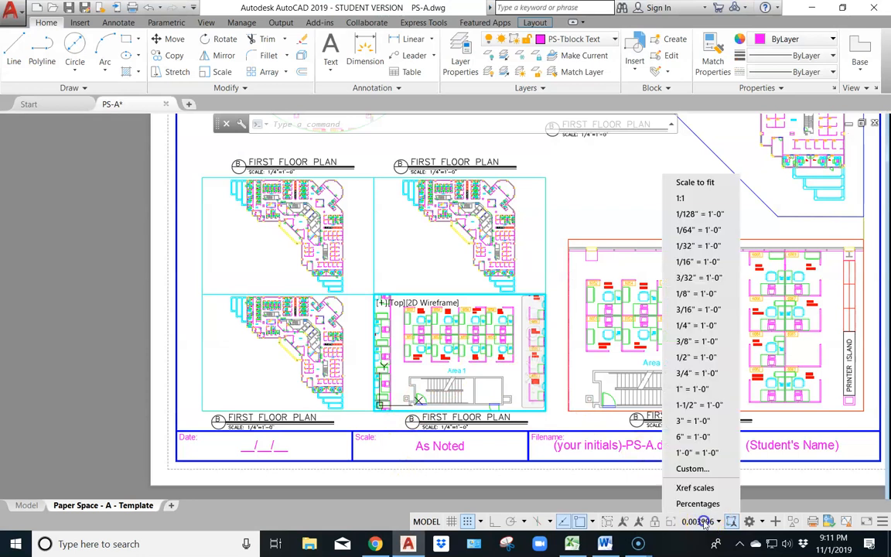
left_click(686, 246)
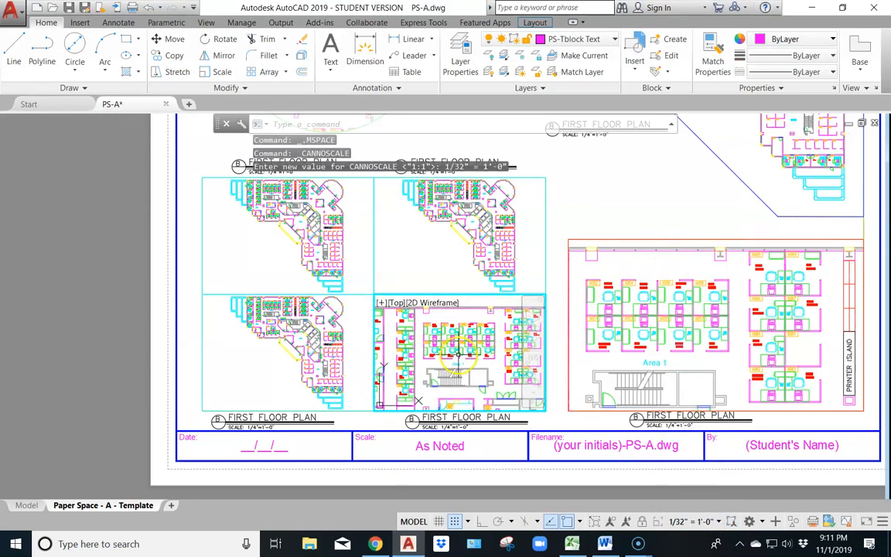
middle_click_drag(447, 365, 445, 355)
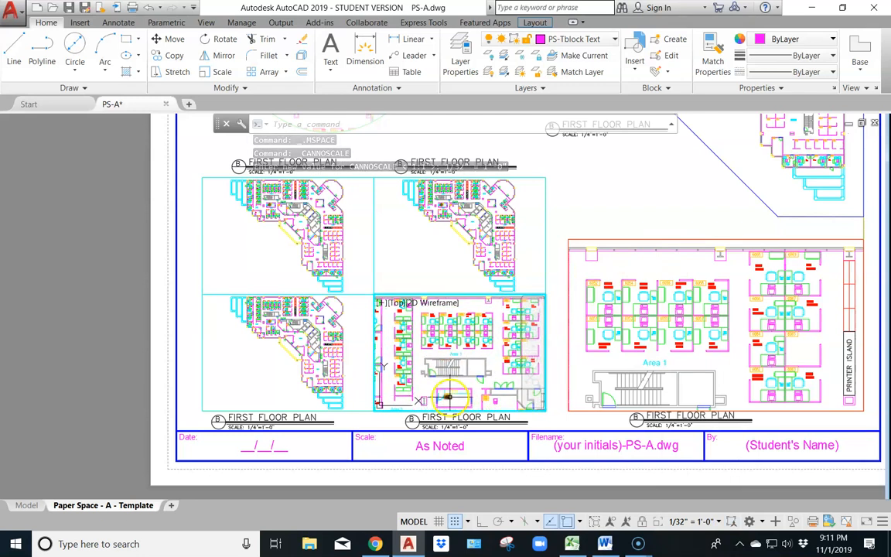
mouse_move(463, 305)
middle_mouse_down()
mouse_move(449, 306)
mouse_move(455, 310)
middle_mouse_up()
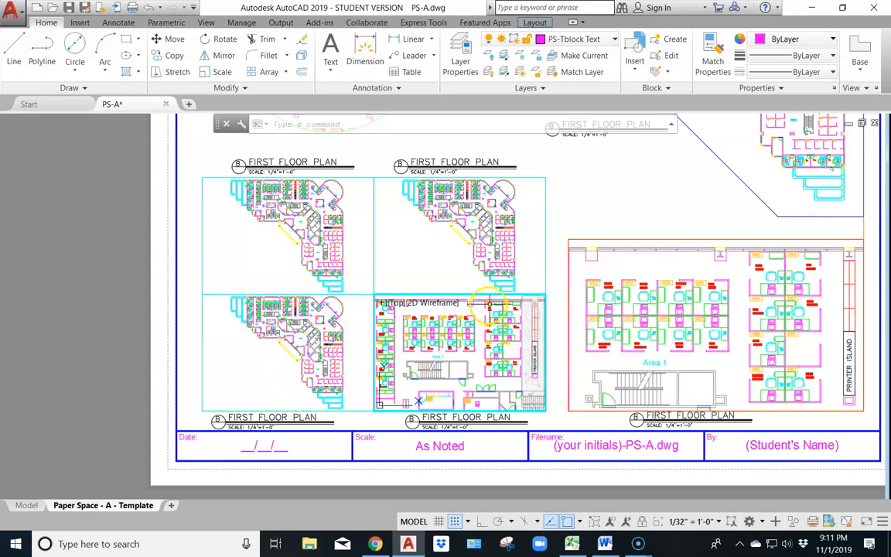
middle_click_drag(478, 319, 475, 318)
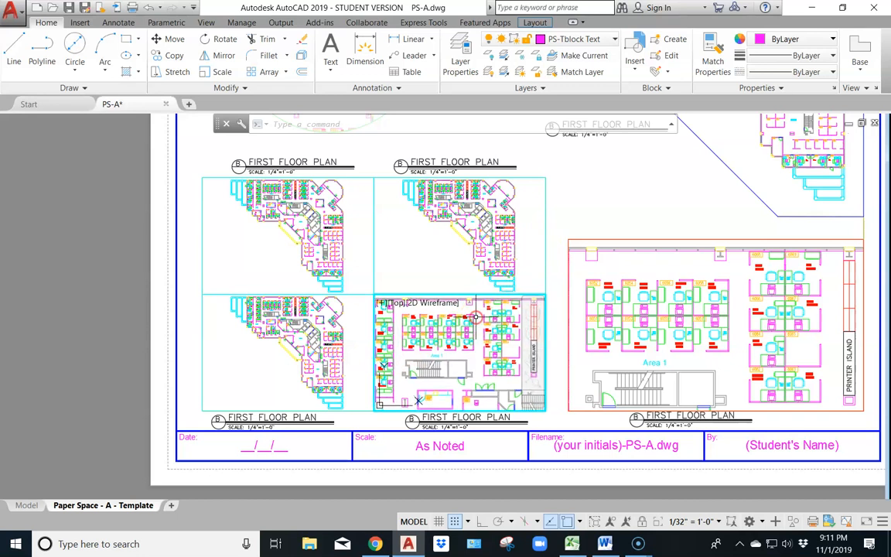
double_click(565, 201)
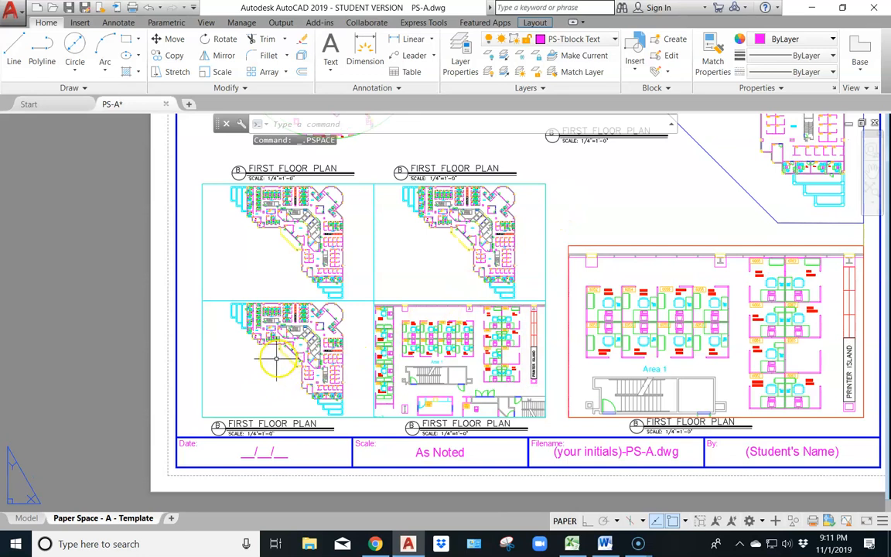
Set the grid's lower-left viewport to 1/32" = 1'-0" and position its view on Area 1 with the printer island included
double_click(277, 358)
scroll(309, 360, "up", 3)
scroll(317, 368, "up", 4)
middle_click_drag(302, 340, 305, 365)
left_click(701, 523)
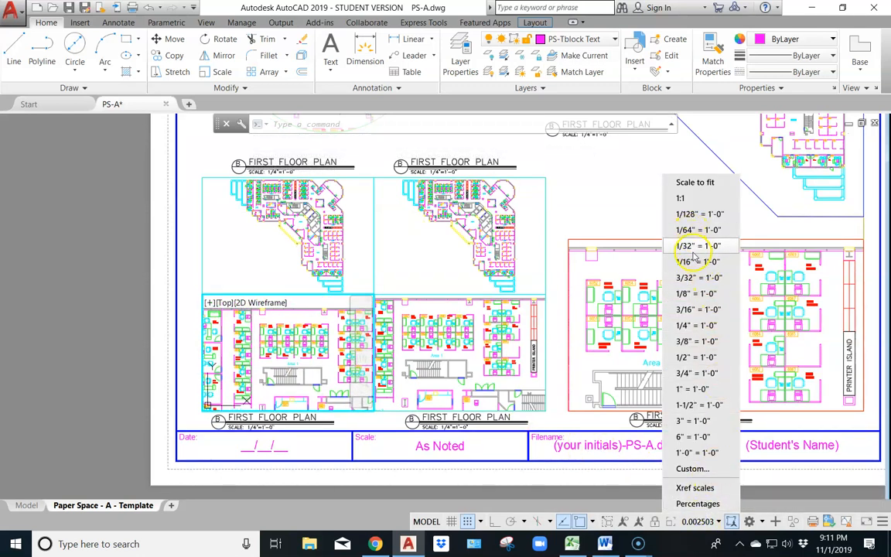
left_click(693, 246)
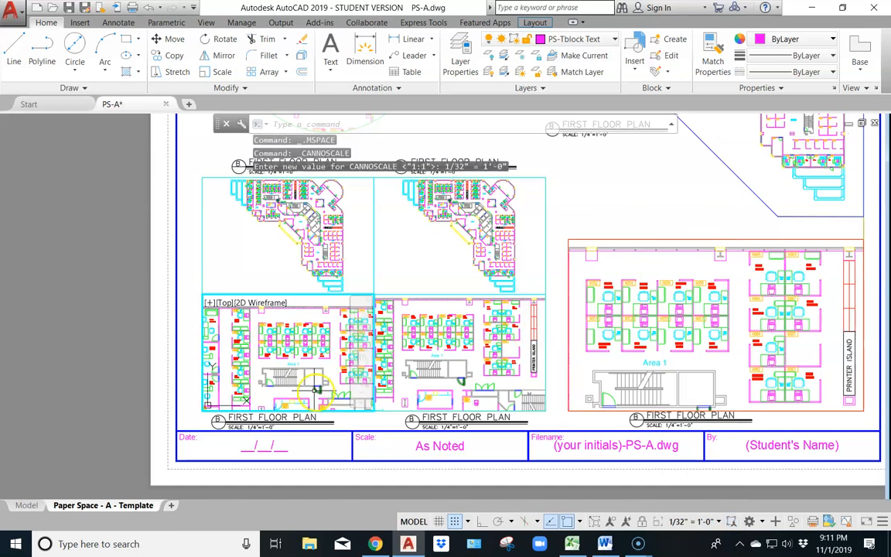
middle_click_drag(290, 357, 265, 349)
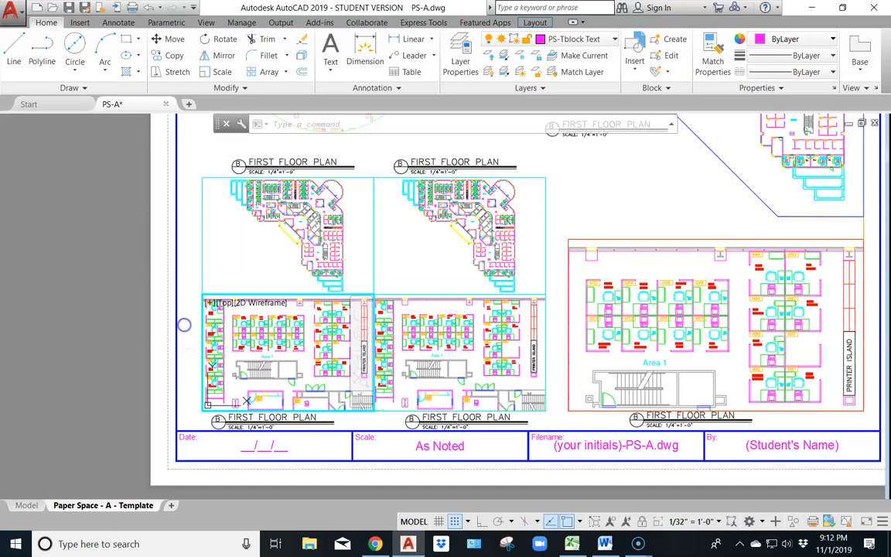
Return to paper space, check the upper grid views and their scales in Chrome's vport_finished_example.pdf, and switch back to AutoCAD
double_click(184, 325)
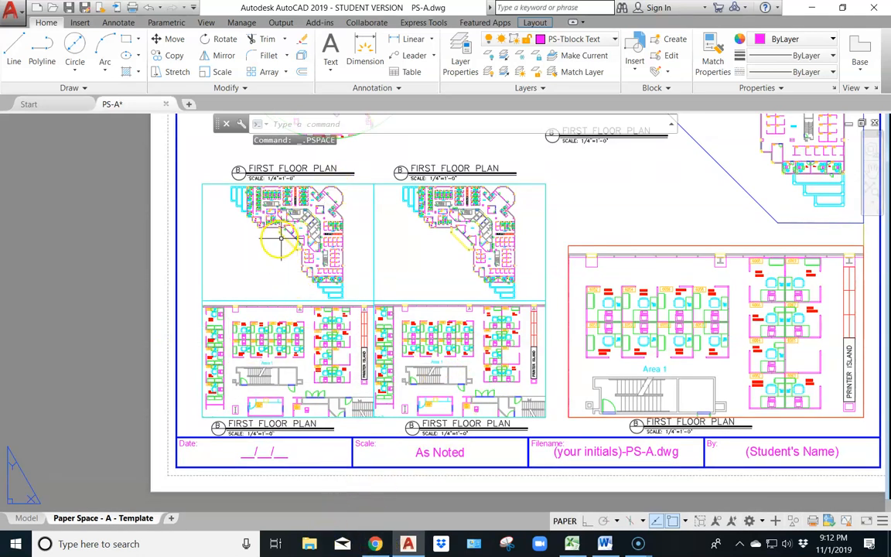
left_click(375, 544)
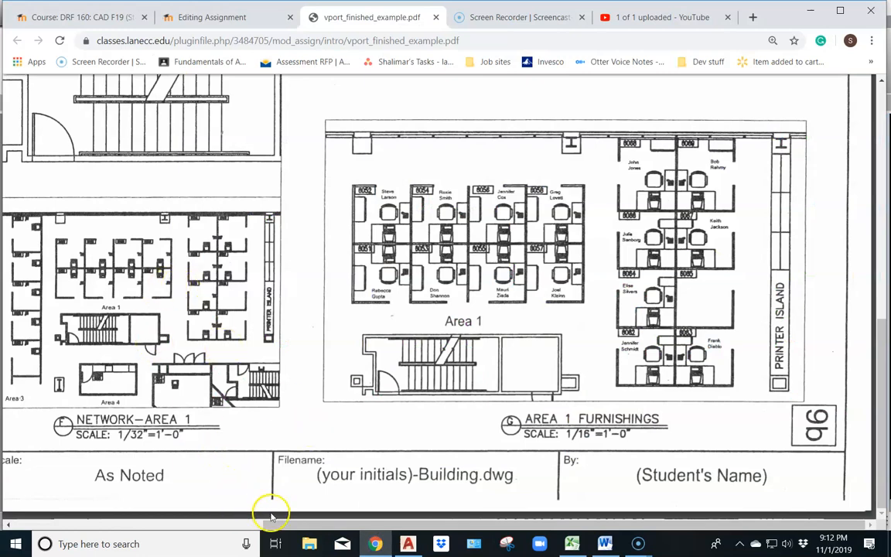
left_click_drag(280, 524, 12, 501)
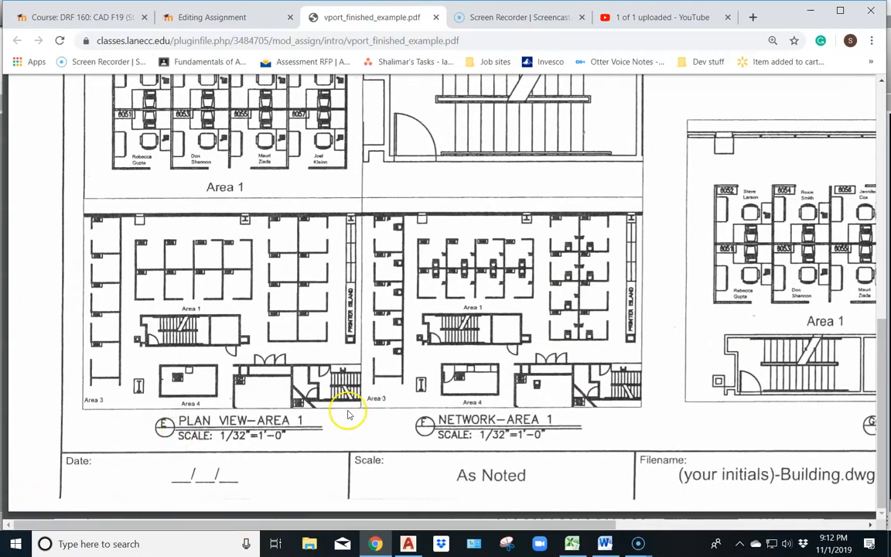
scroll(472, 398, "up", 3)
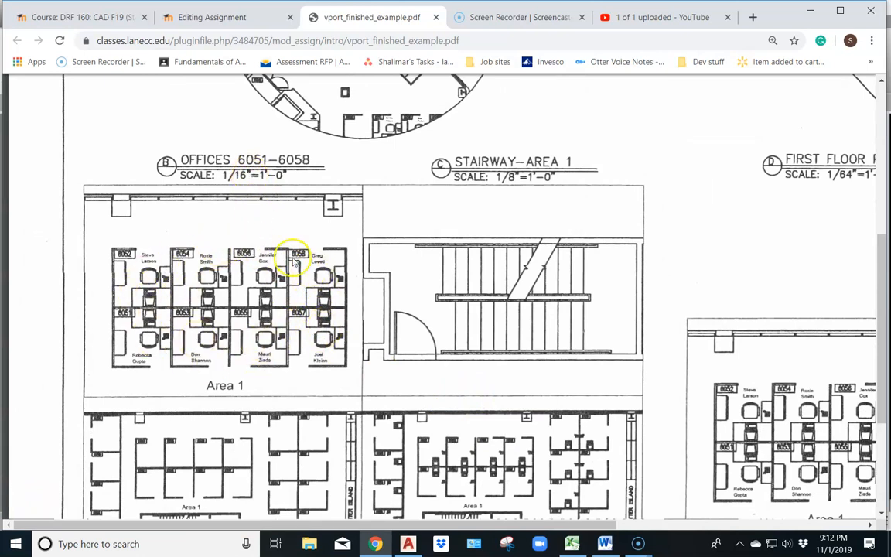
left_click(406, 546)
Set the grid's upper-left viewport to 1/16" = 1'-0" and position its view on offices 6051-6058 with the Area 1 label
double_click(284, 242)
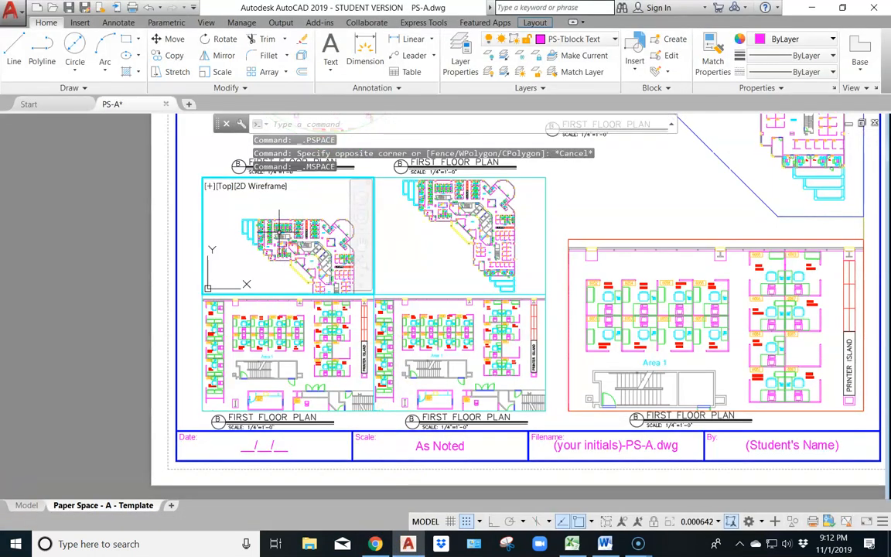
scroll(280, 233, "up", 2)
middle_click_drag(287, 217, 285, 262)
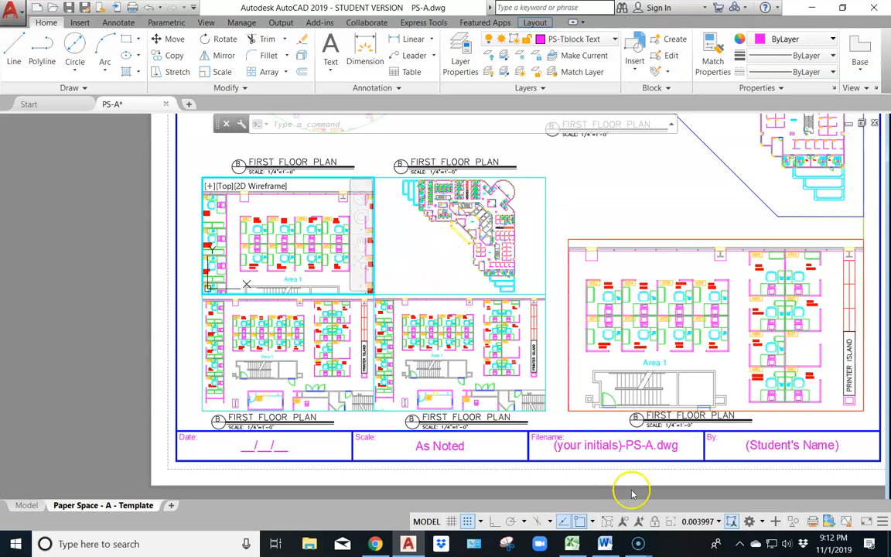
left_click(704, 522)
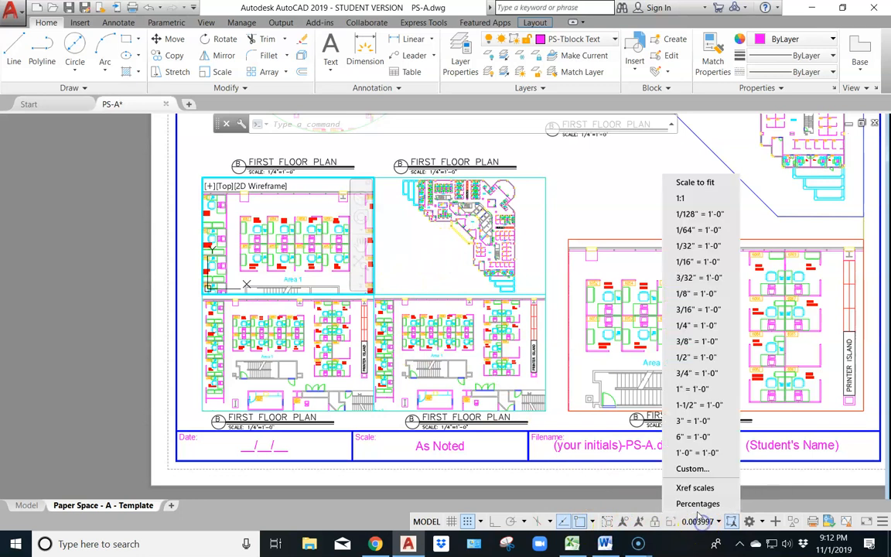
left_click(681, 262)
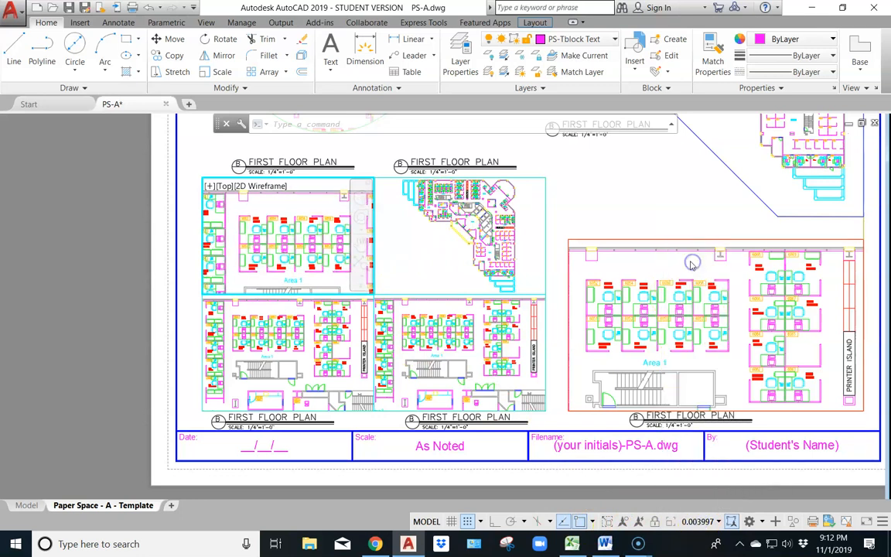
middle_click_drag(292, 237, 285, 227)
middle_click_drag(286, 226, 287, 227)
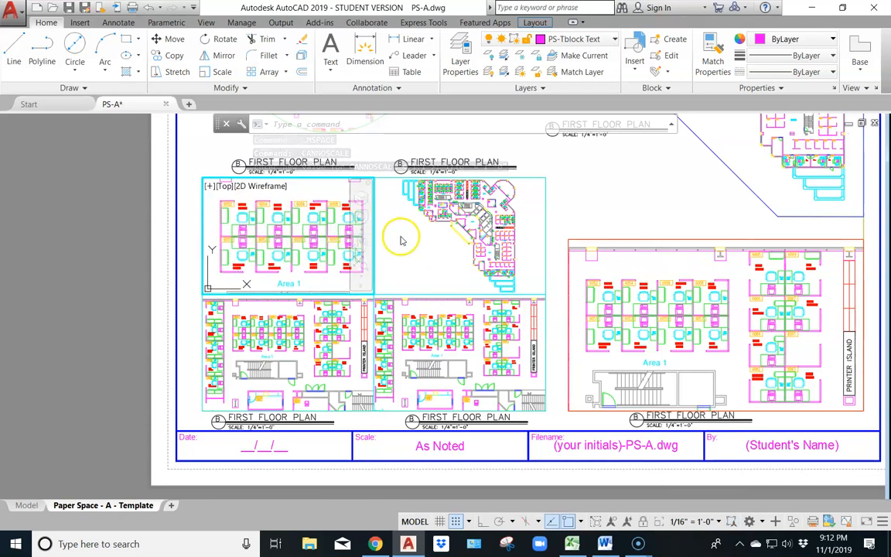
Activate the grid's upper-right viewport, check its required view and scale in Chrome's vport_finished_example.pdf, and return to AutoCAD
left_click(445, 251)
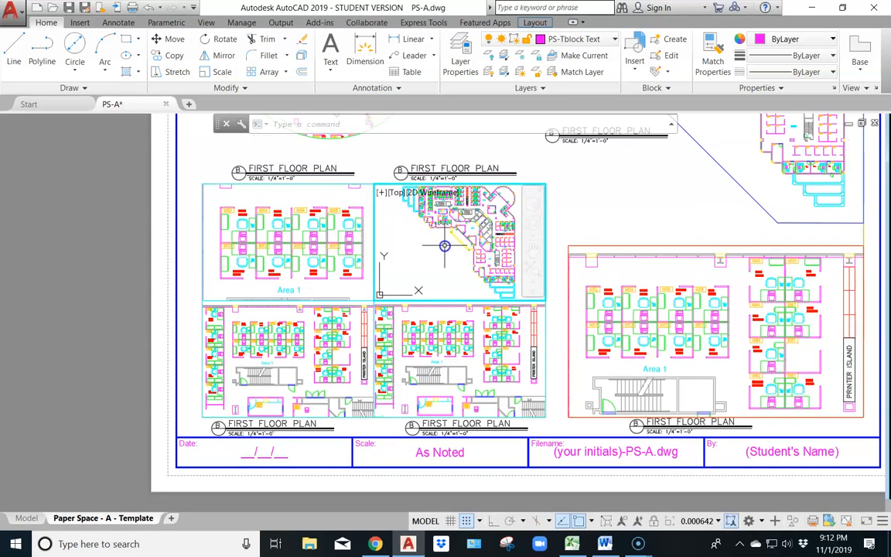
left_click(375, 544)
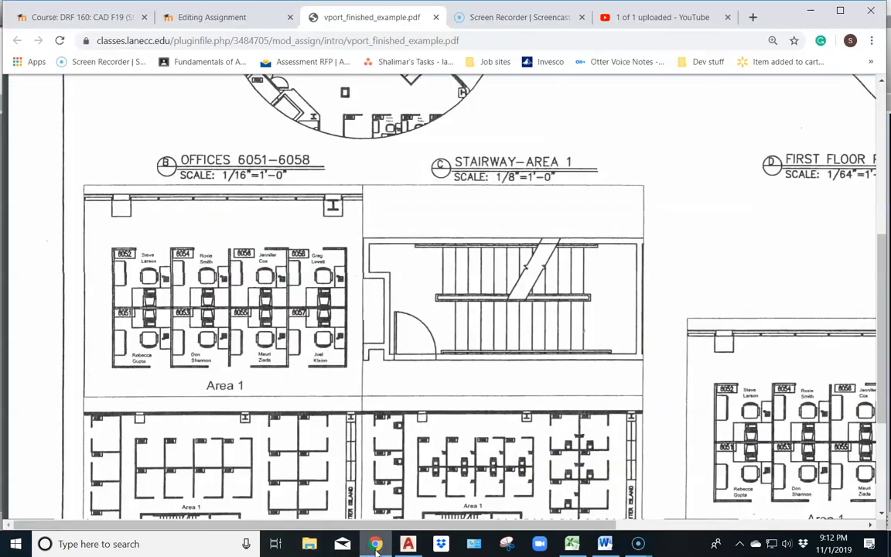
left_click(408, 544)
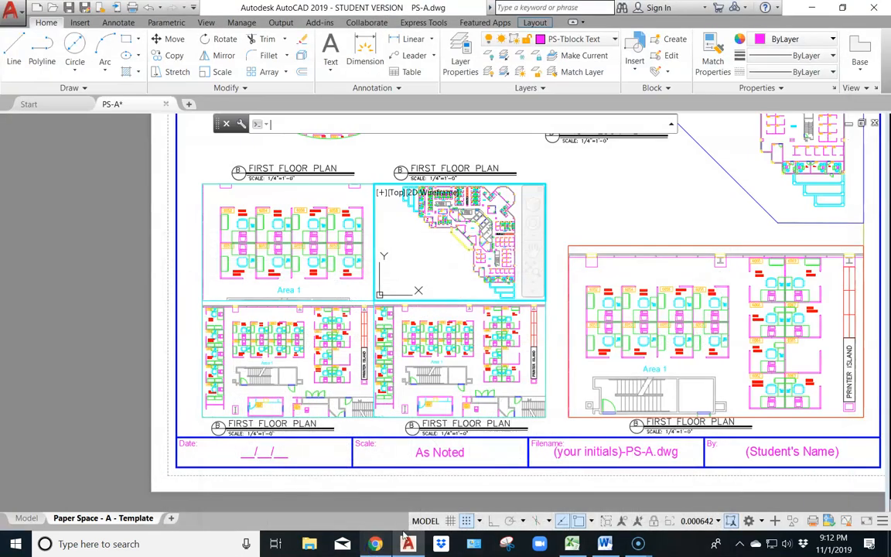
Try to enlarge and frame the central stairway beside Area 5 in the grid's upper-right viewport
mouse_move(459, 225)
middle_mouse_down()
mouse_move(477, 276)
mouse_move(445, 213)
middle_mouse_up()
scroll(456, 243, "up", 6)
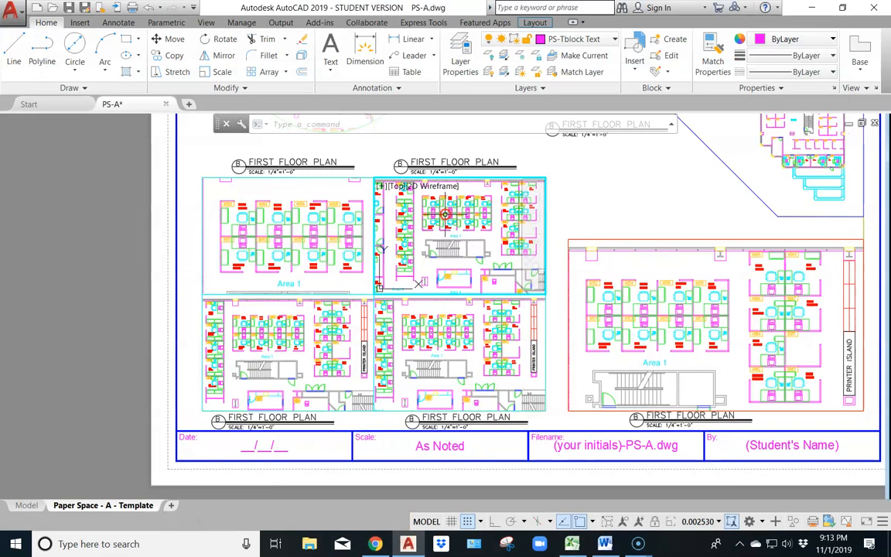
middle_click_drag(480, 255, 365, 211)
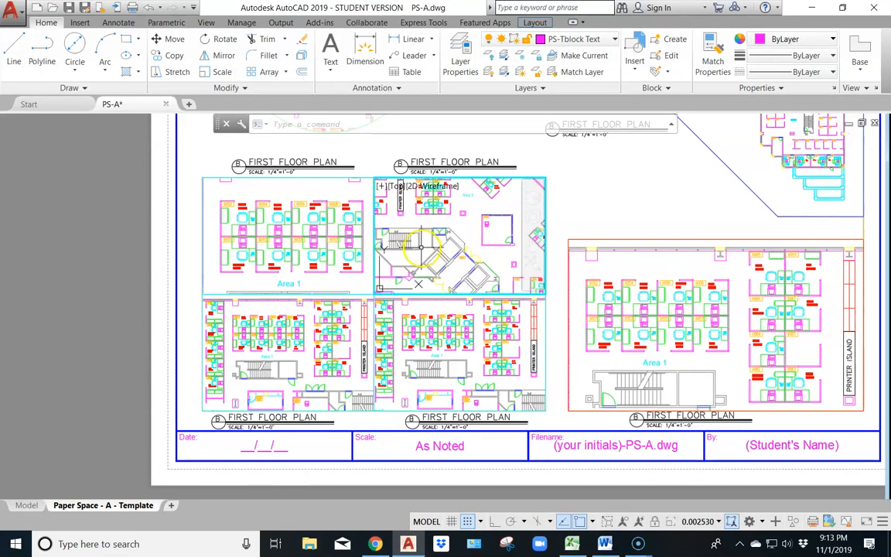
middle_click_drag(413, 262, 434, 260)
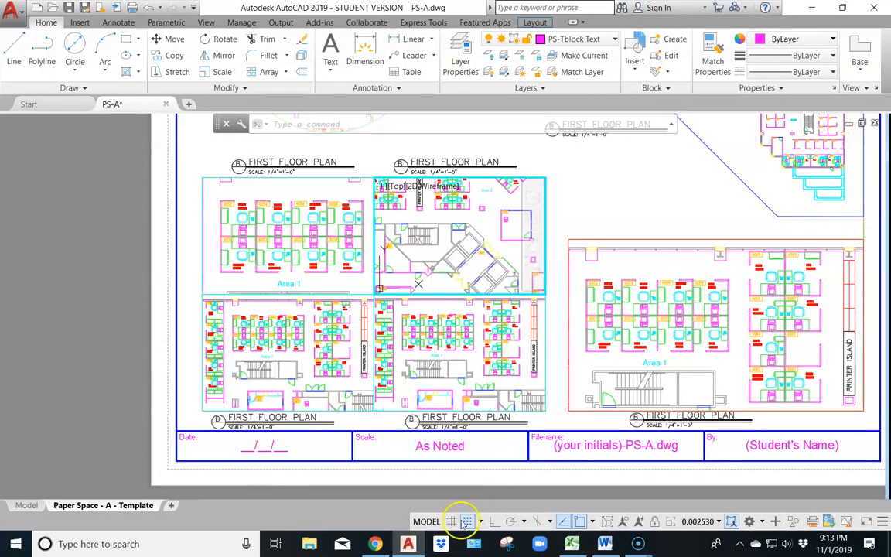
Recheck the Stairway-Area 1 view in Chrome's PDF, locate that stairway in AutoCAD's model space, and return to the Paper Space - A - Template layout
left_click(376, 544)
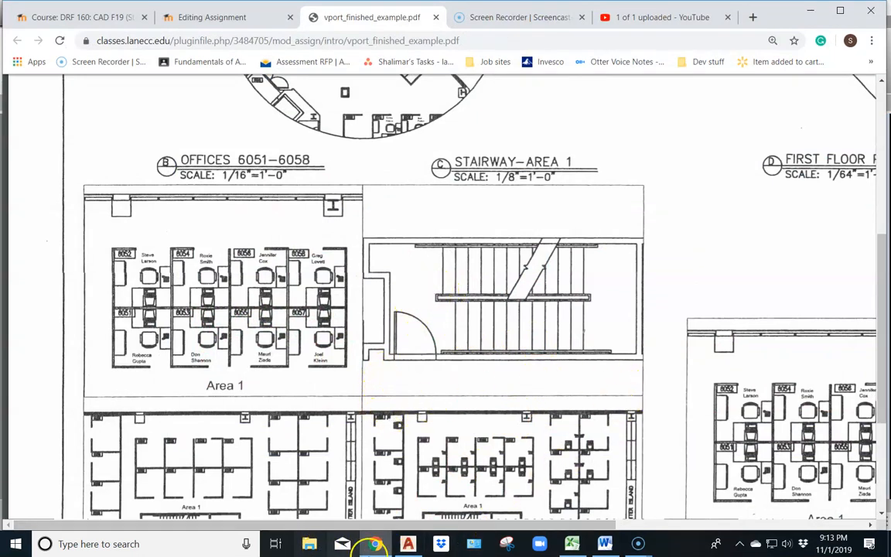
left_click(408, 544)
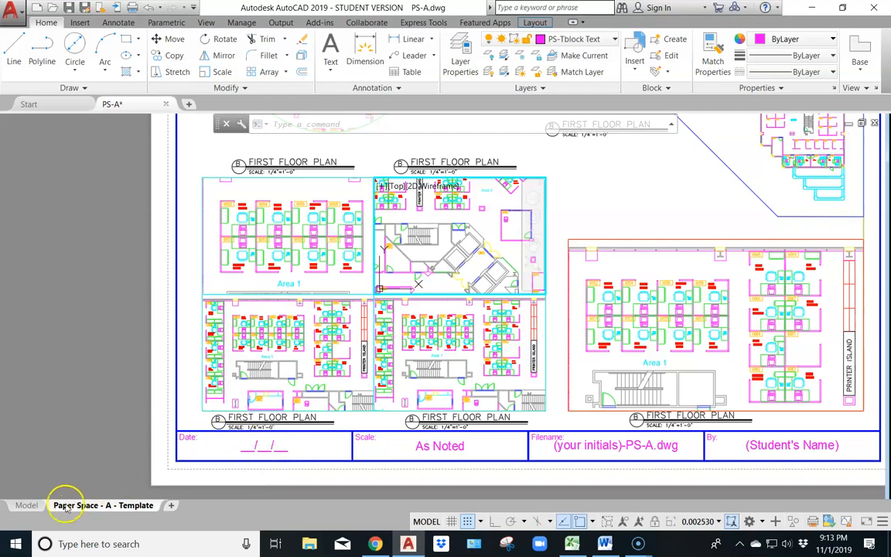
left_click(30, 506)
scroll(487, 260, "up", 5)
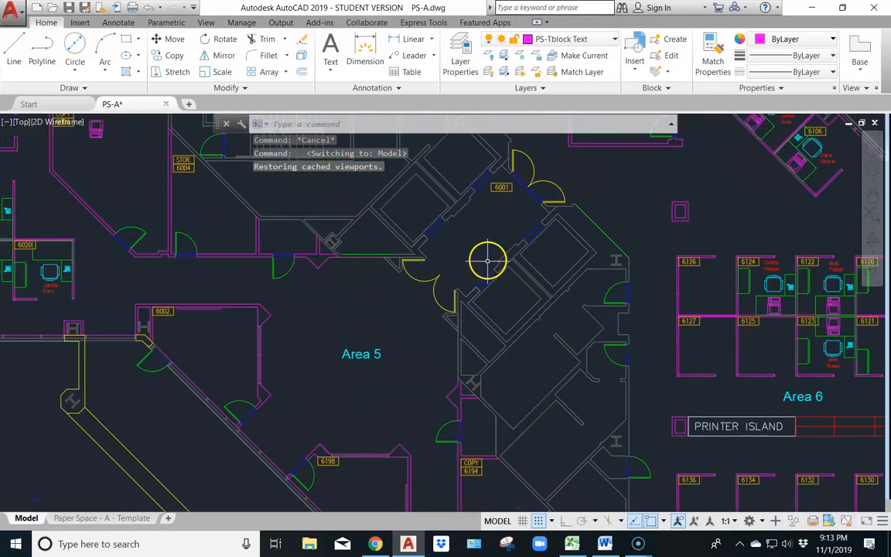
scroll(440, 280, "up", 2)
middle_click_drag(235, 265, 418, 362)
scroll(464, 433, "down", 6)
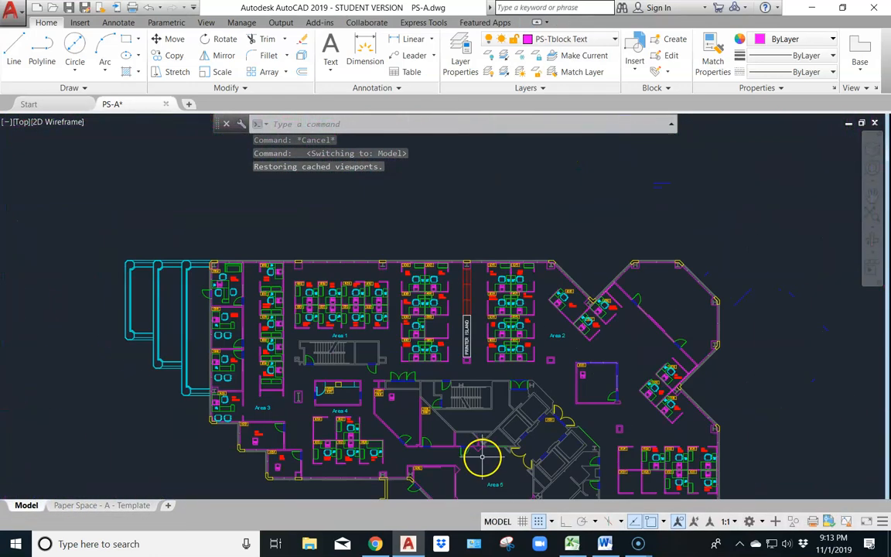
scroll(290, 300, "up", 4)
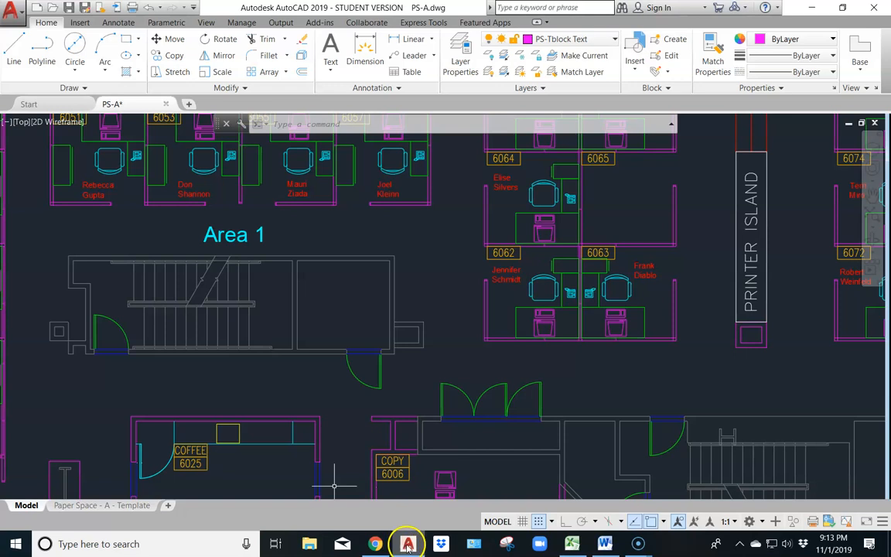
left_click(120, 505)
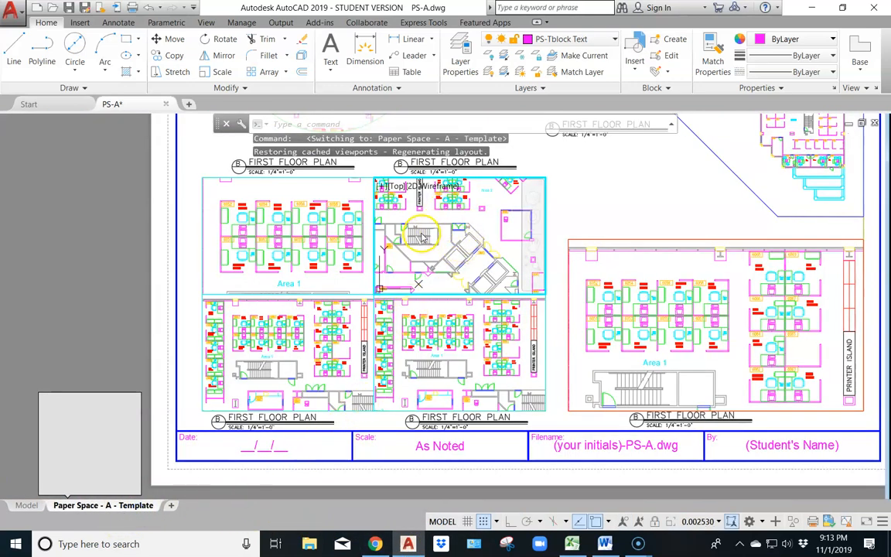
Enlarge the stairway below Area 1 in the grid's upper-right viewport and set the viewport scale to 1/8" = 1'-0"
middle_click_drag(419, 224, 462, 234)
scroll(462, 236, "up", 5)
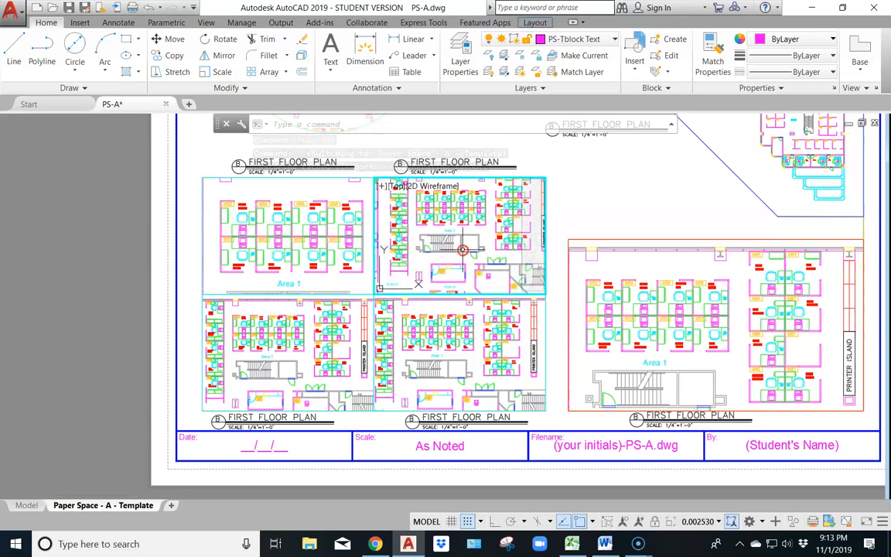
middle_click_drag(393, 247, 410, 240)
left_click(695, 523)
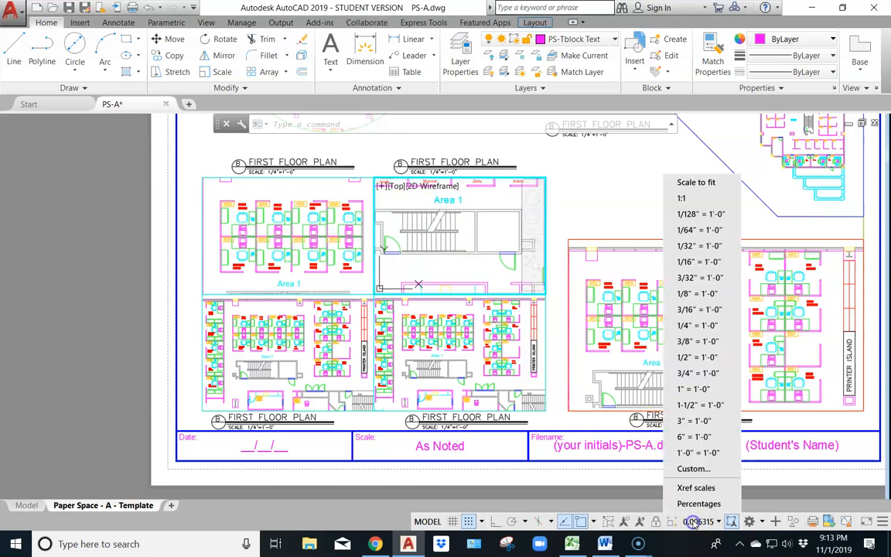
left_click(701, 293)
middle_click_drag(442, 254, 490, 272)
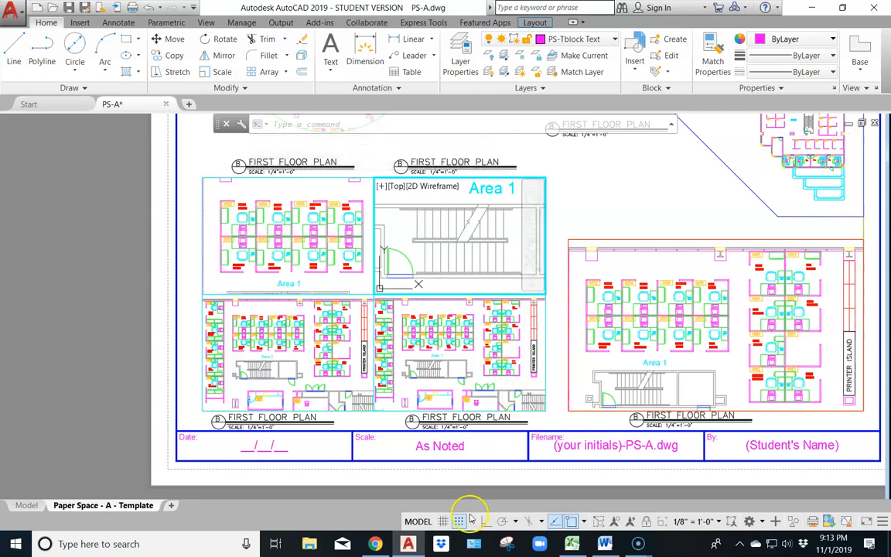
Fine-tune the stairway's position in the grid's upper-right viewport to match Chrome's vport_finished_example.pdf, and return to paper space in AutoCAD
left_click(377, 544)
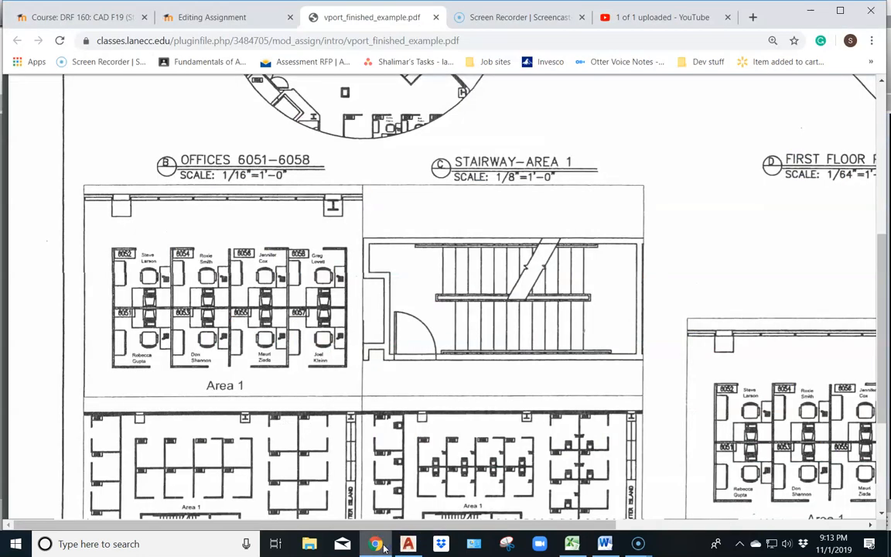
left_click(411, 546)
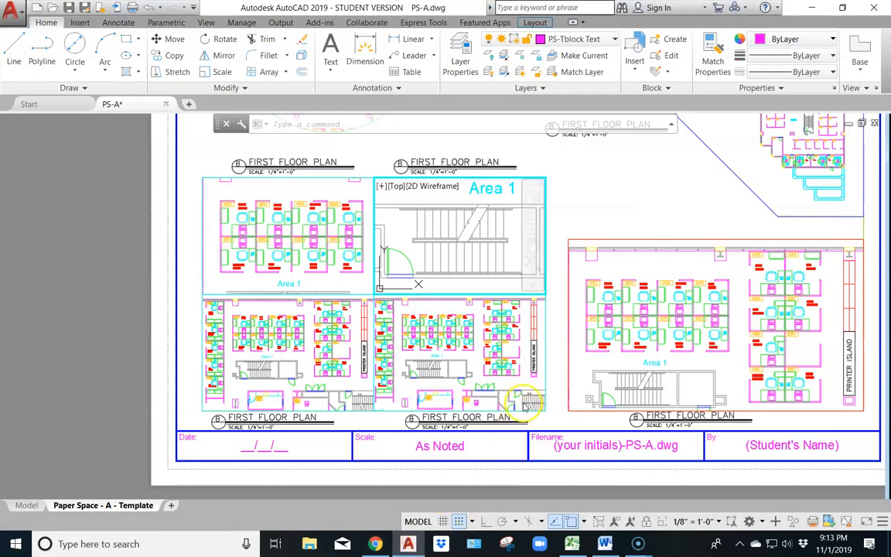
middle_click_drag(478, 271, 482, 271)
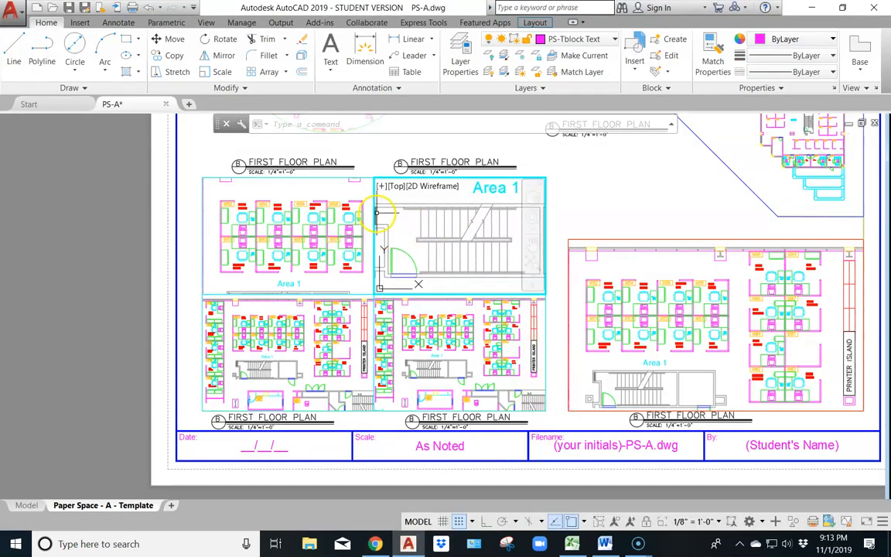
middle_click_drag(412, 247, 414, 247)
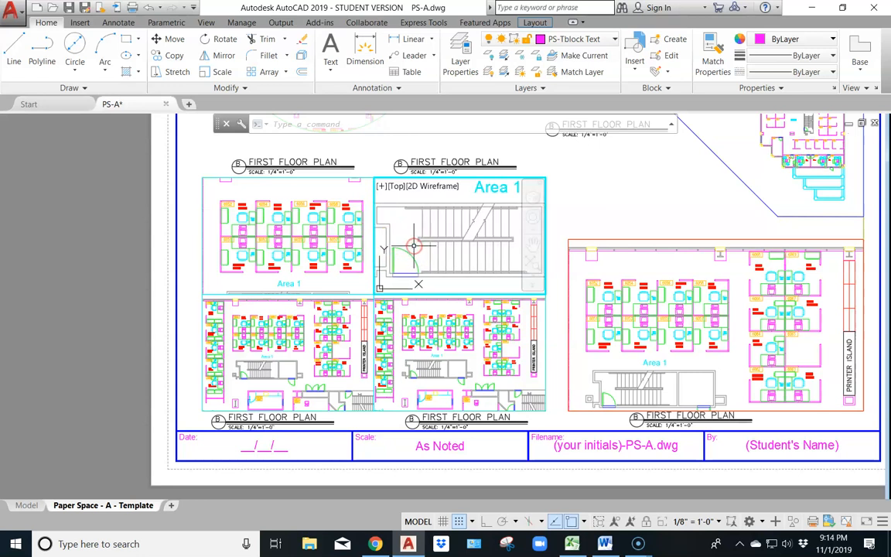
double_click(610, 189)
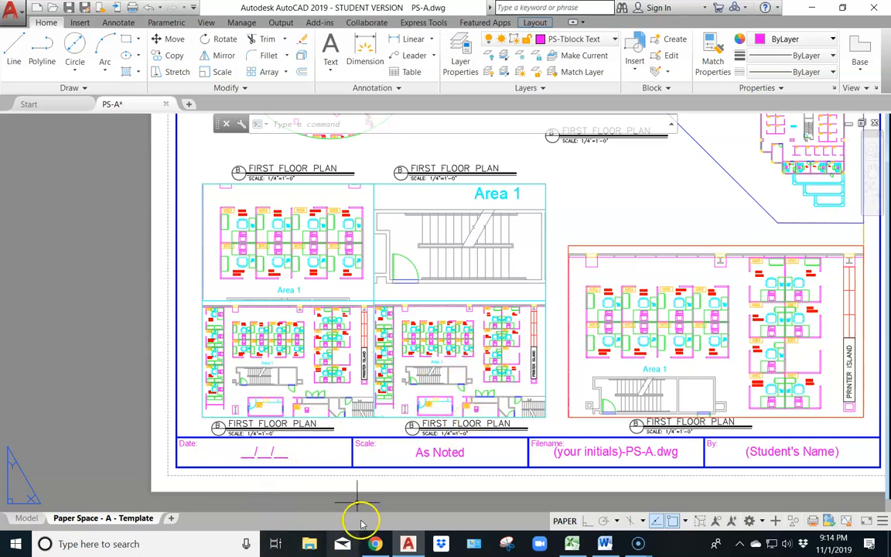
Examine which furnishings, names and equipment the four grid views display in Chrome's vport_finished_example.pdf, and return to AutoCAD
left_click(374, 544)
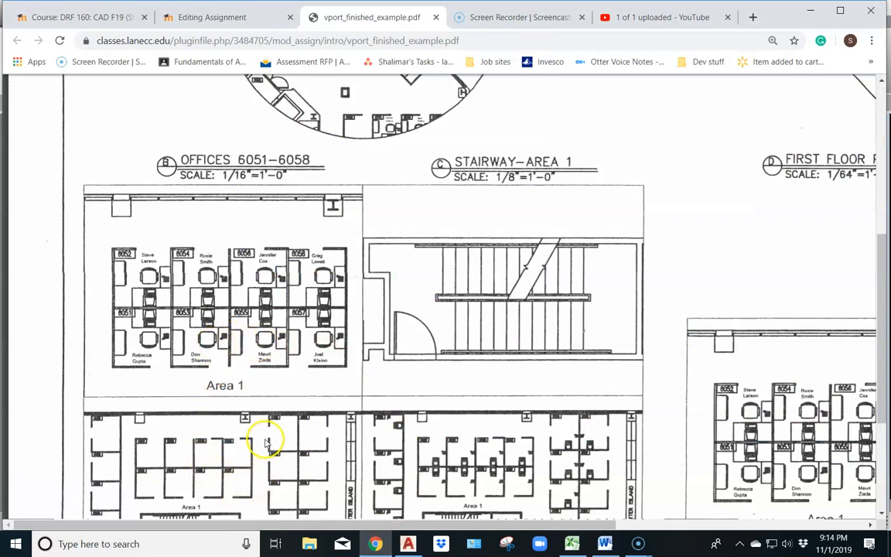
scroll(266, 443, "down", 2)
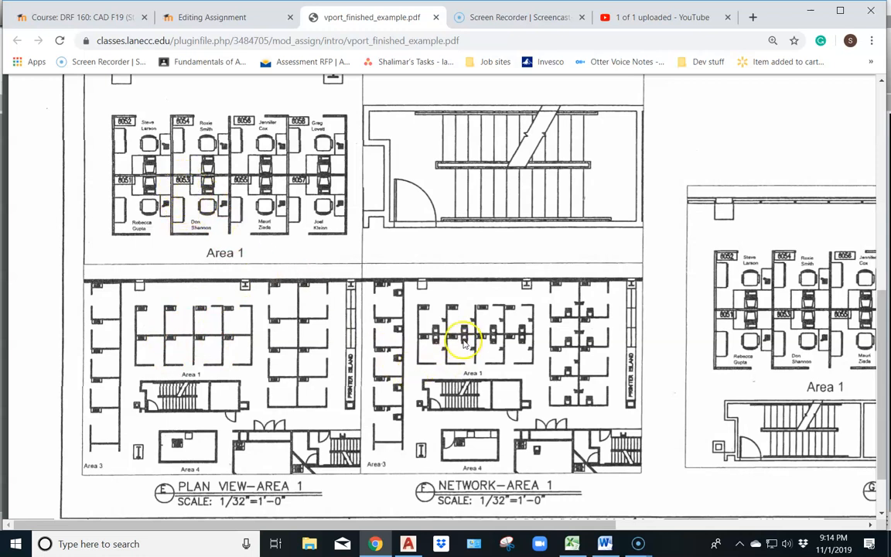
scroll(464, 346, "up", 3)
scroll(468, 360, "down", 5)
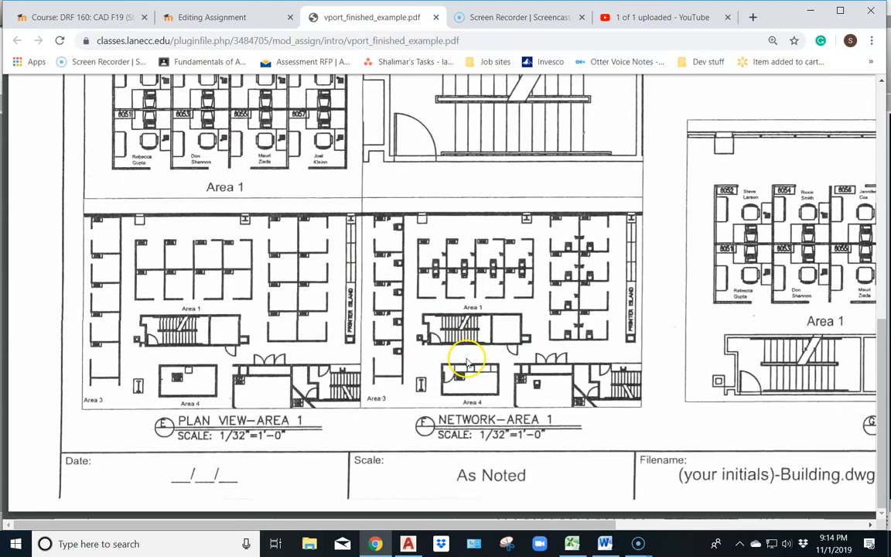
scroll(475, 356, "up", 1)
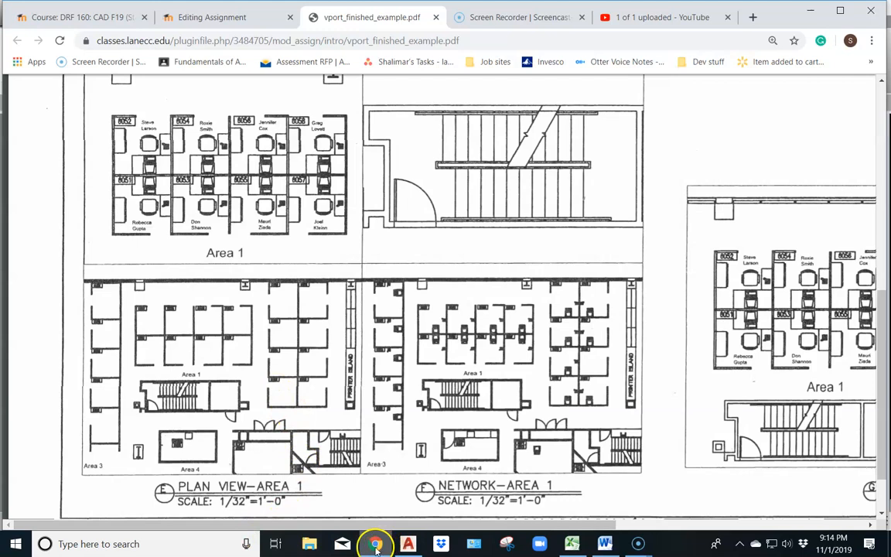
left_click(407, 544)
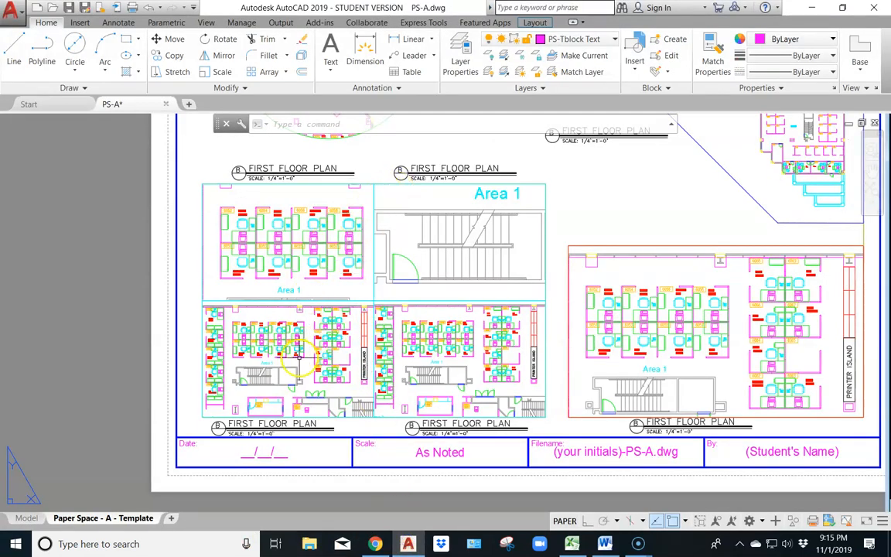
Freeze the CHAIRS and FURNITURE layers in the grid's lower-left viewport only
double_click(303, 364)
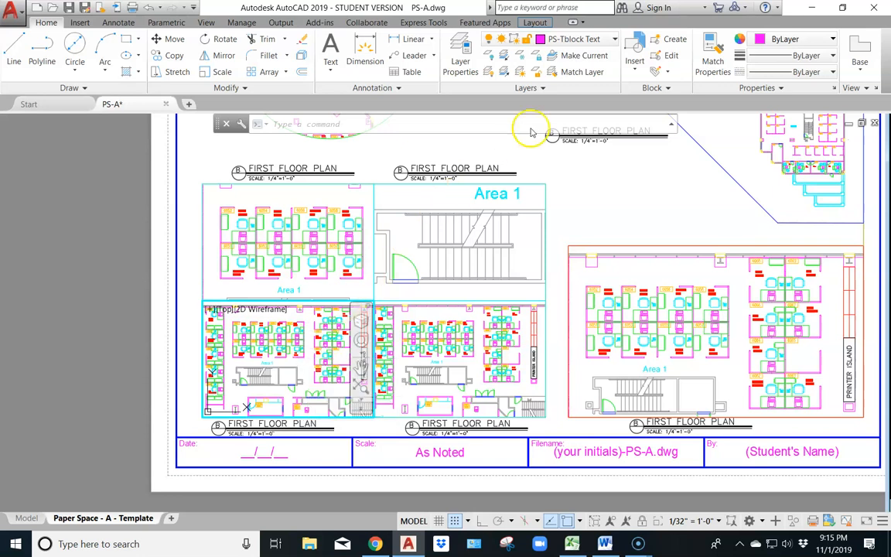
left_click(615, 38)
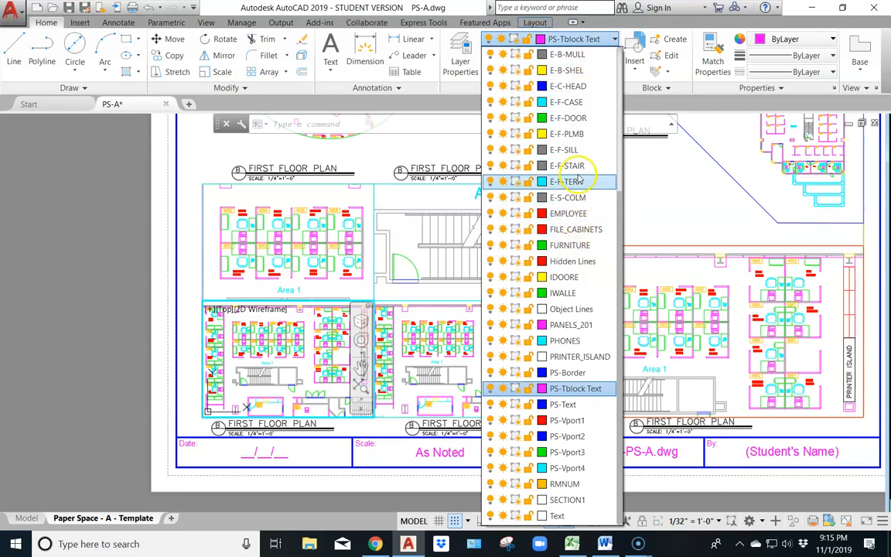
scroll(573, 197, "up", 4)
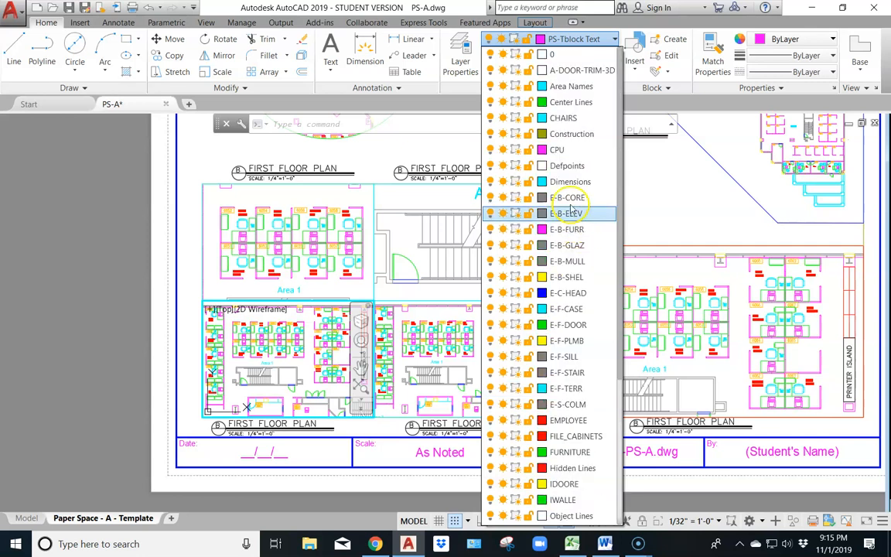
left_click(516, 117)
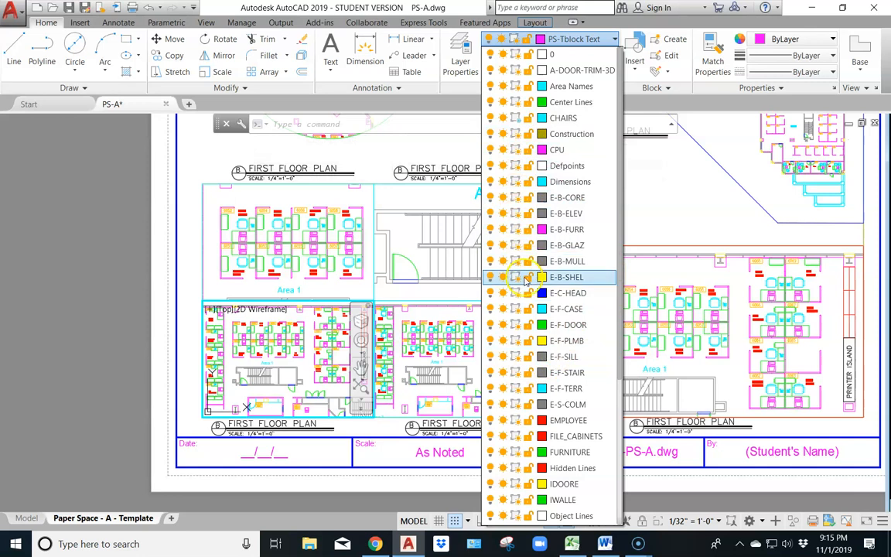
scroll(519, 333, "down", 1)
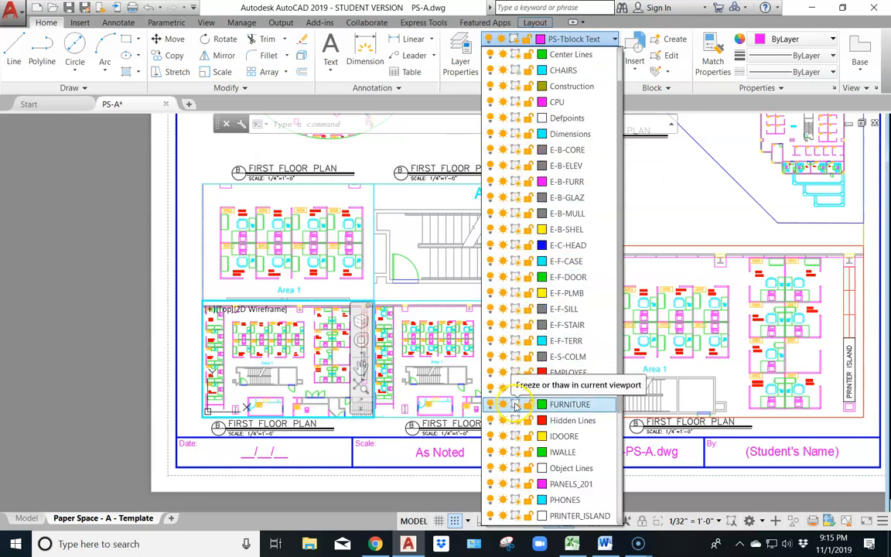
left_click(517, 404)
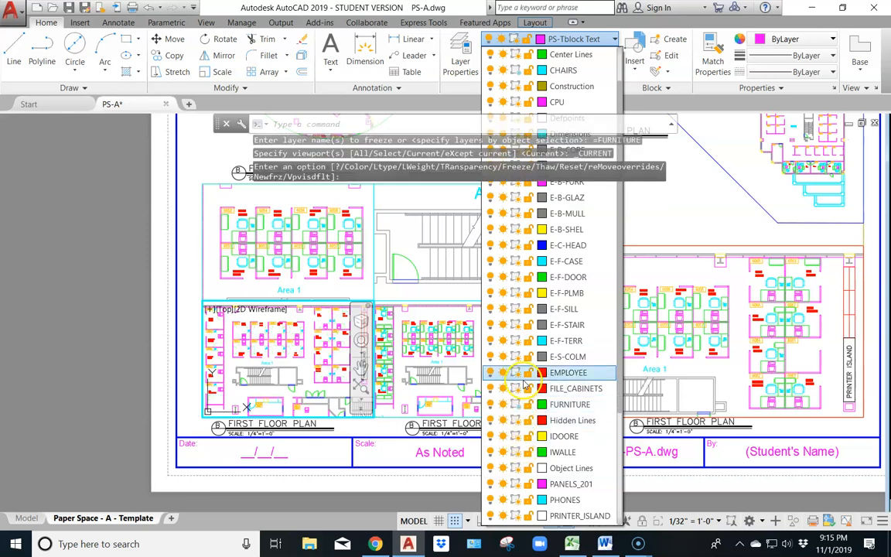
Freeze the PHONES, CPU and EMPLOYEE layers in the grid's lower-left viewport only
scroll(525, 399, "down", 1)
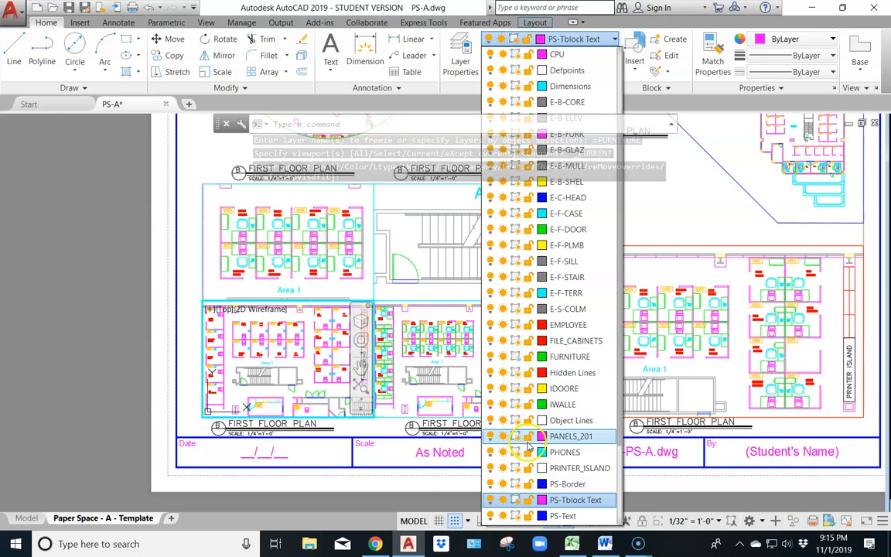
left_click(516, 453)
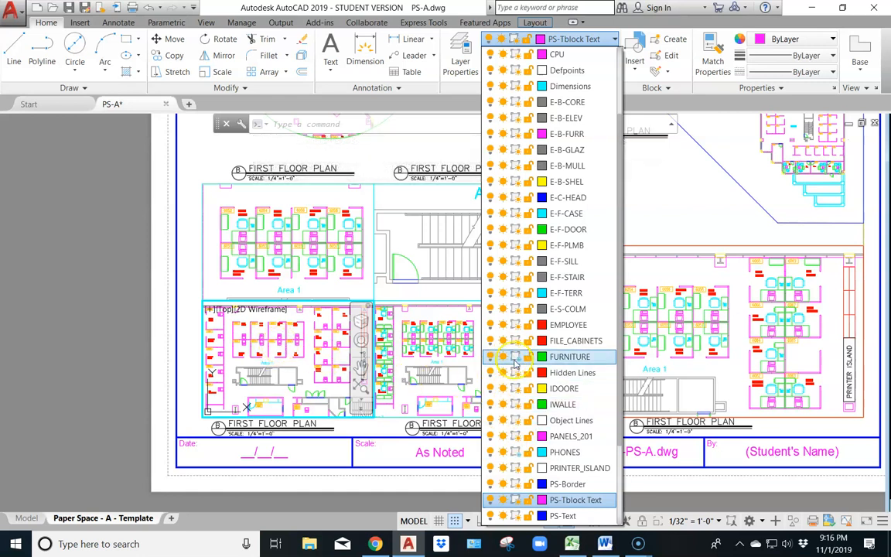
scroll(522, 379, "down", 3)
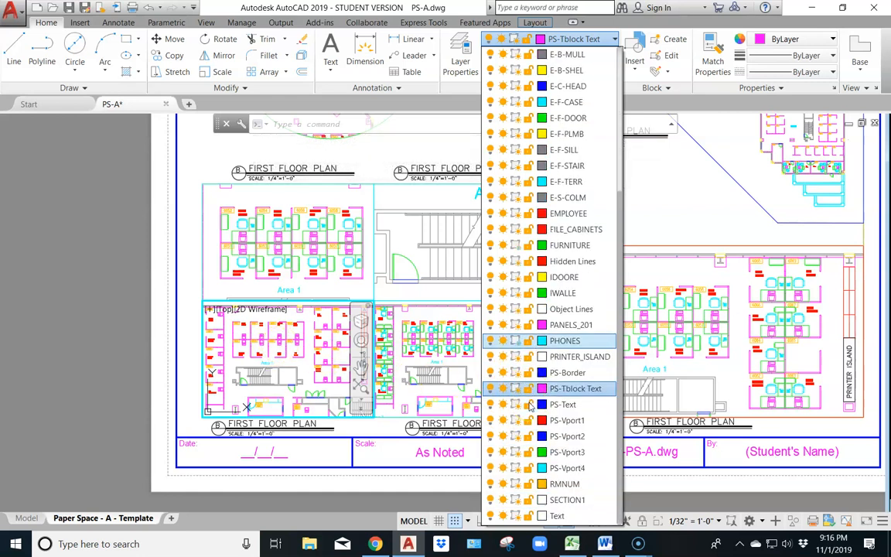
scroll(531, 404, "up", 4)
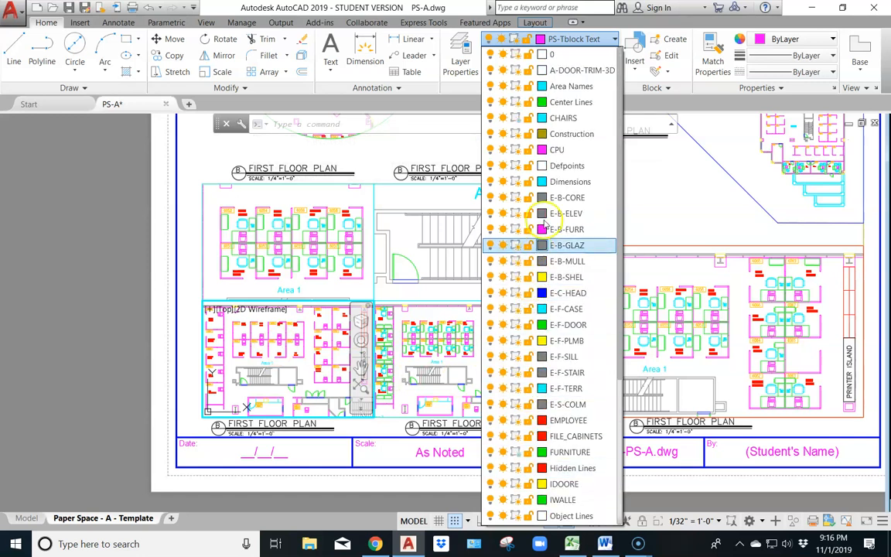
left_click(516, 149)
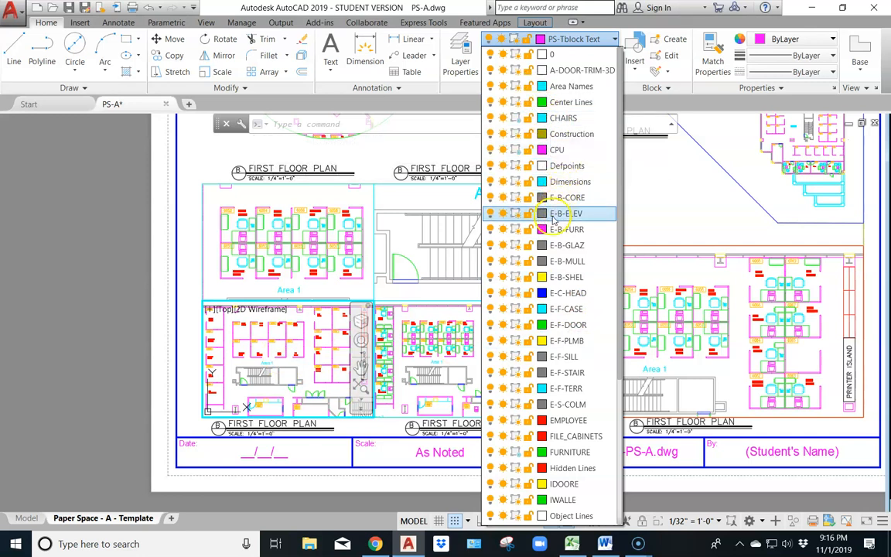
scroll(563, 270, "down", 3)
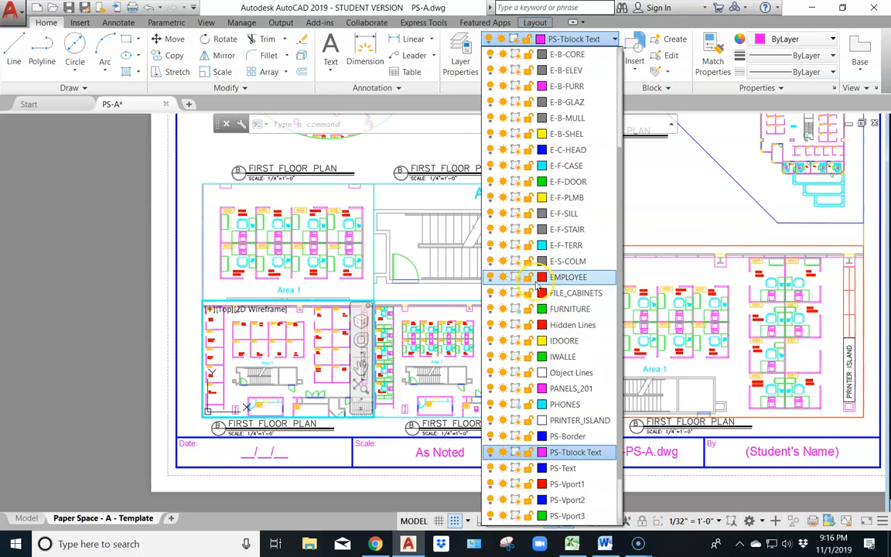
left_click(517, 278)
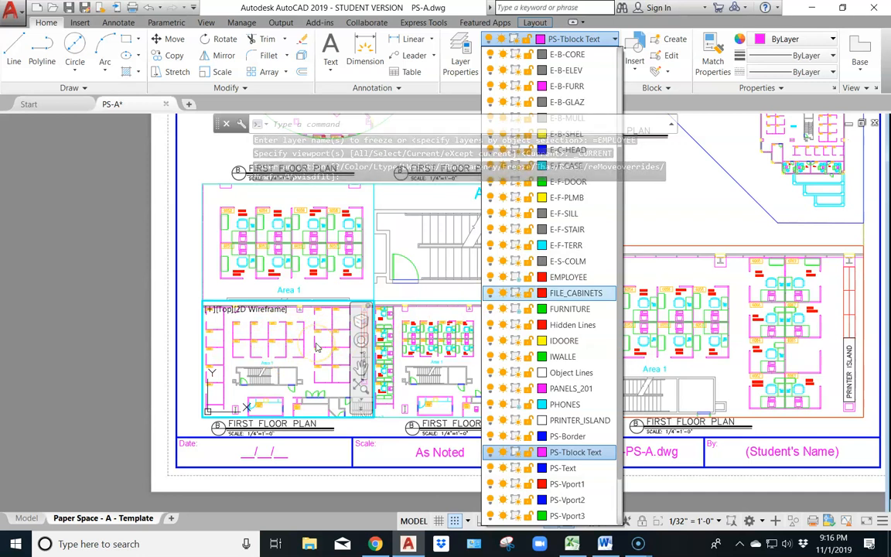
Activate the grid's lower-right viewport, check the Network-Area 1 view in Chrome's vport_finished_example.pdf, and return to AutoCAD
left_click(421, 350)
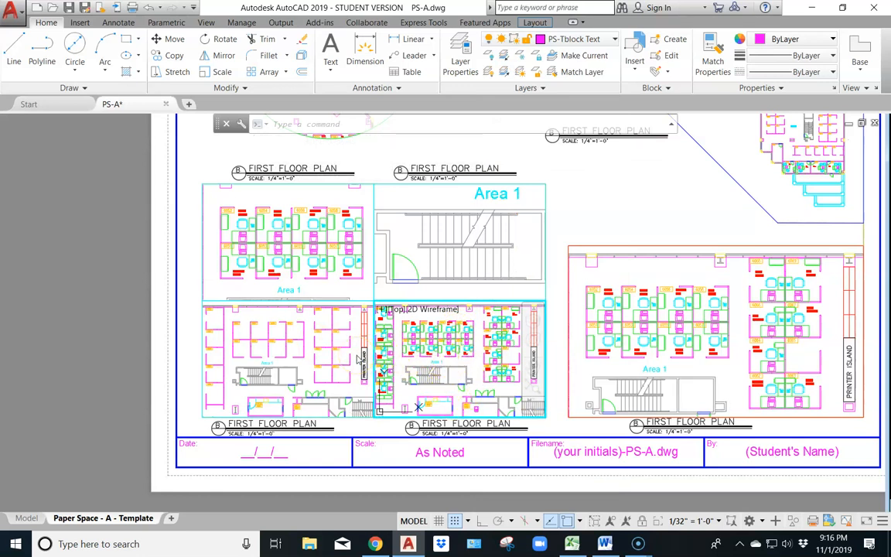
key("alt+Tab")
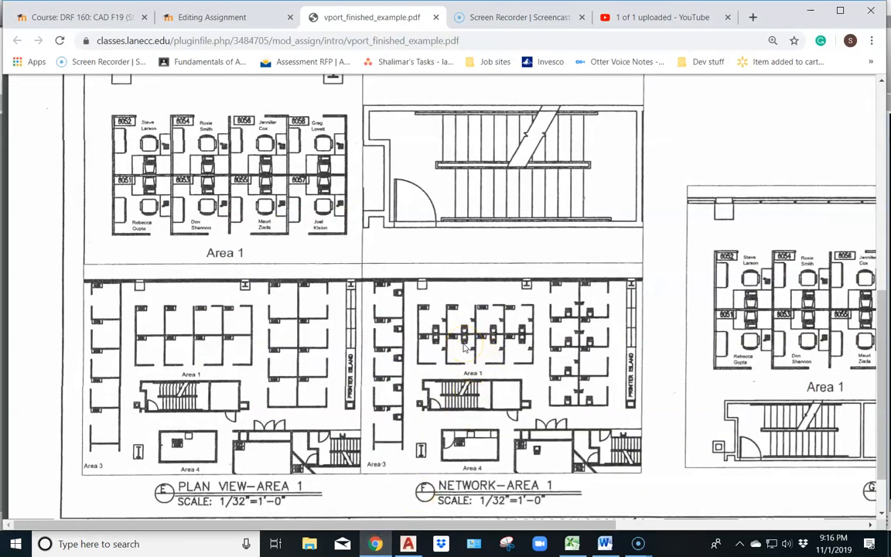
left_click(408, 544)
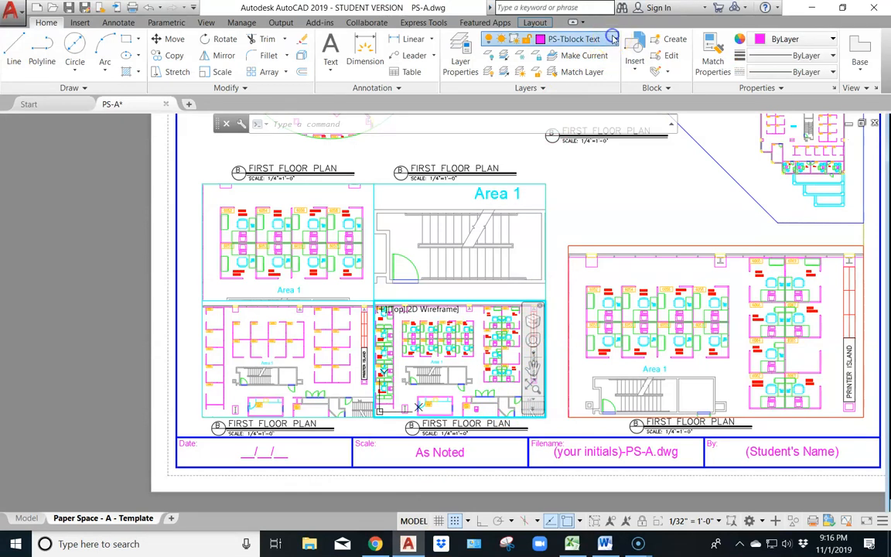
Freeze the FURNITURE, EMPLOYEE and CHAIRS layers in the grid's lower-right viewport, leave CPU thawed, and return to paper space
left_click(613, 39)
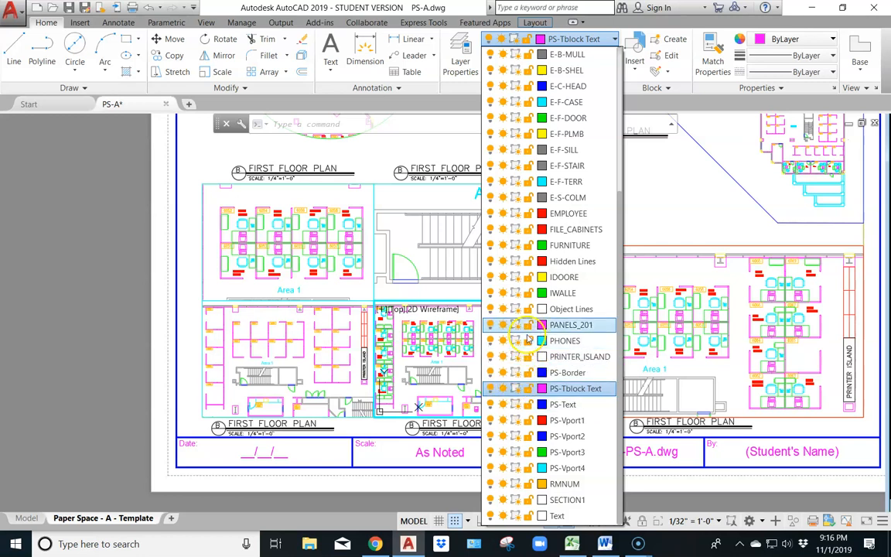
left_click(515, 247)
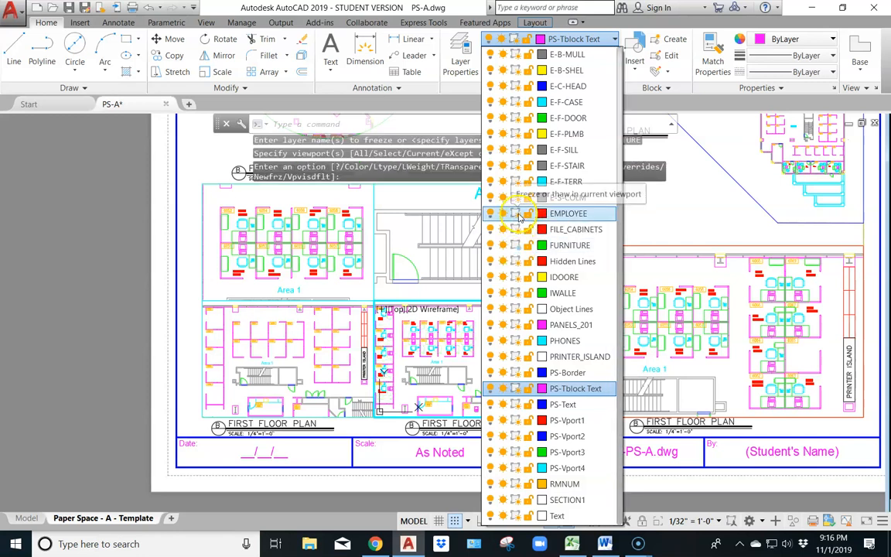
left_click(517, 215)
scroll(518, 218, "up", 5)
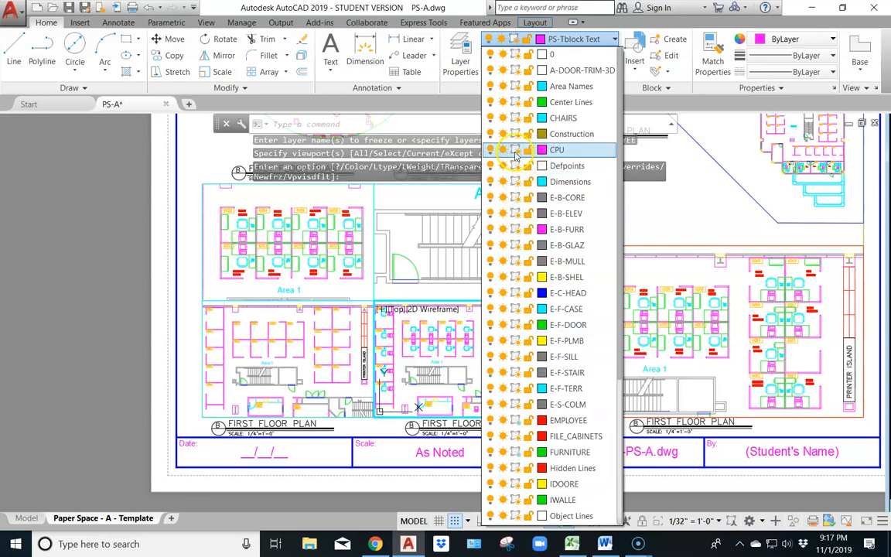
left_click(515, 150)
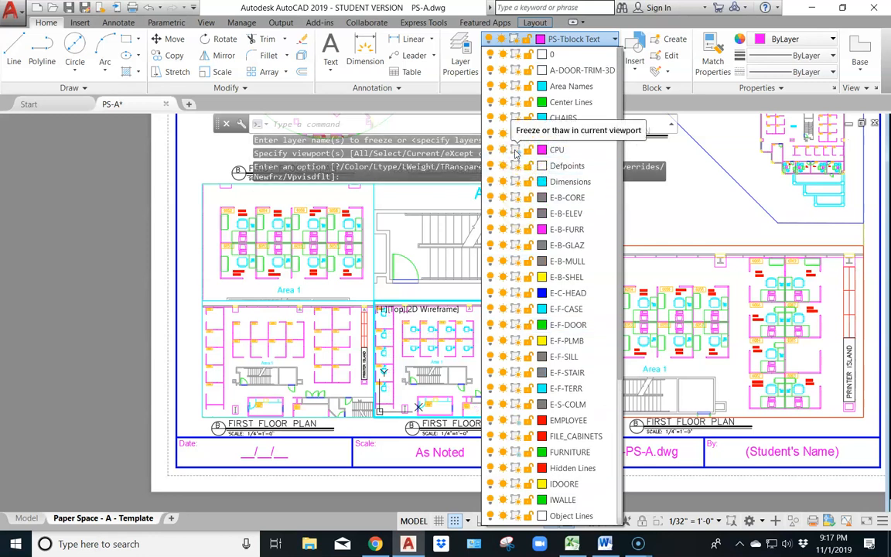
left_click(516, 151)
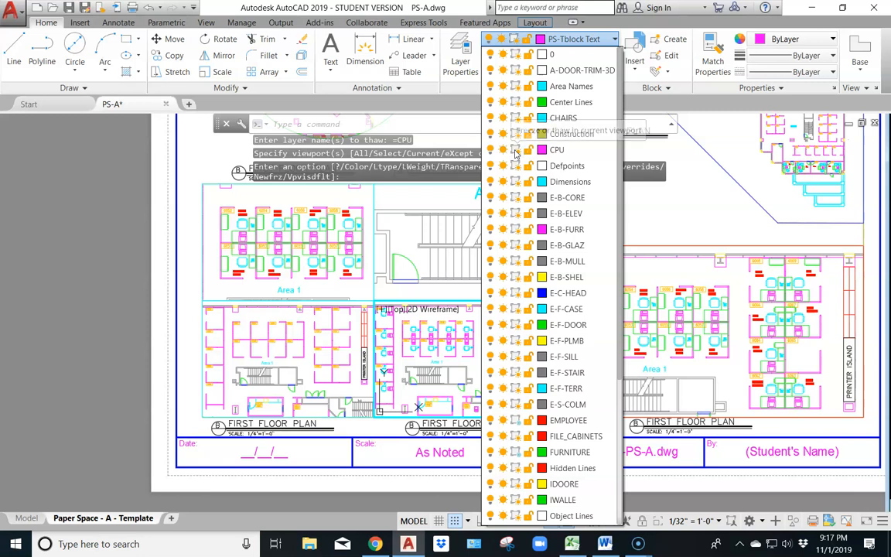
left_click(551, 153)
left_click(516, 119)
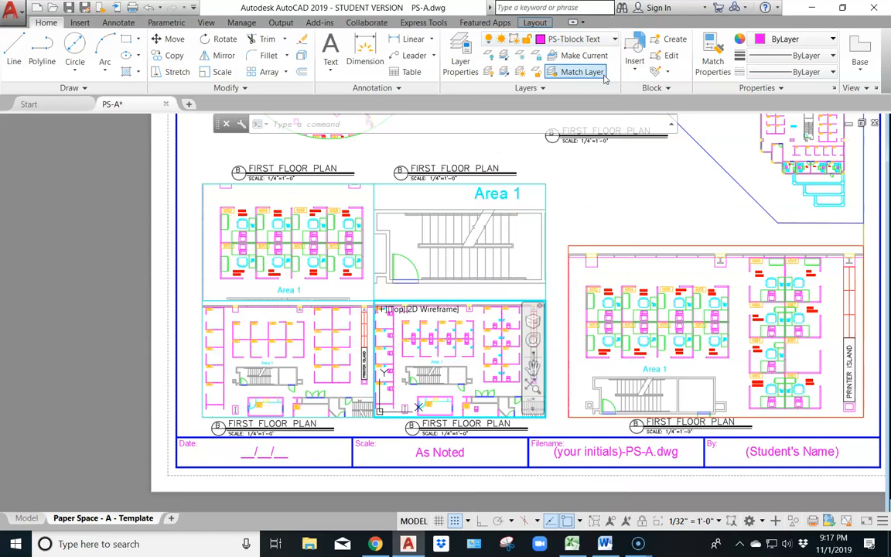
double_click(561, 203)
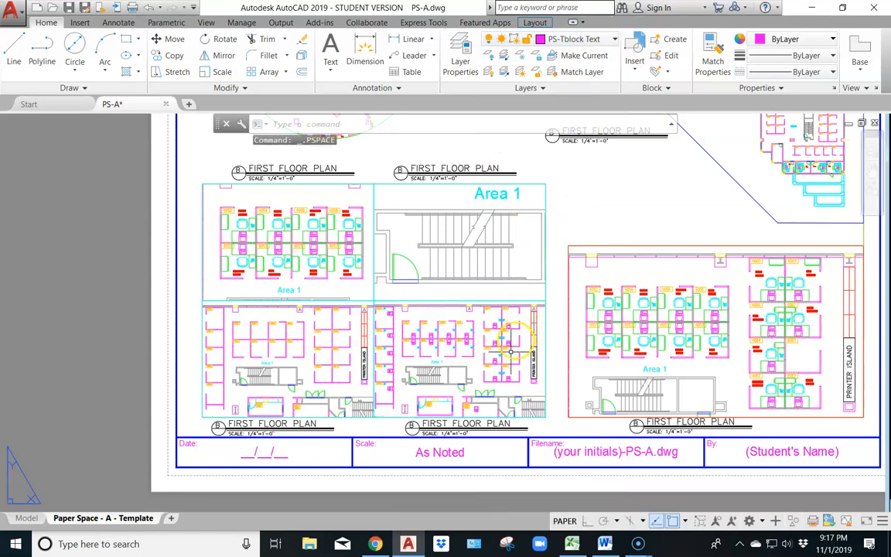